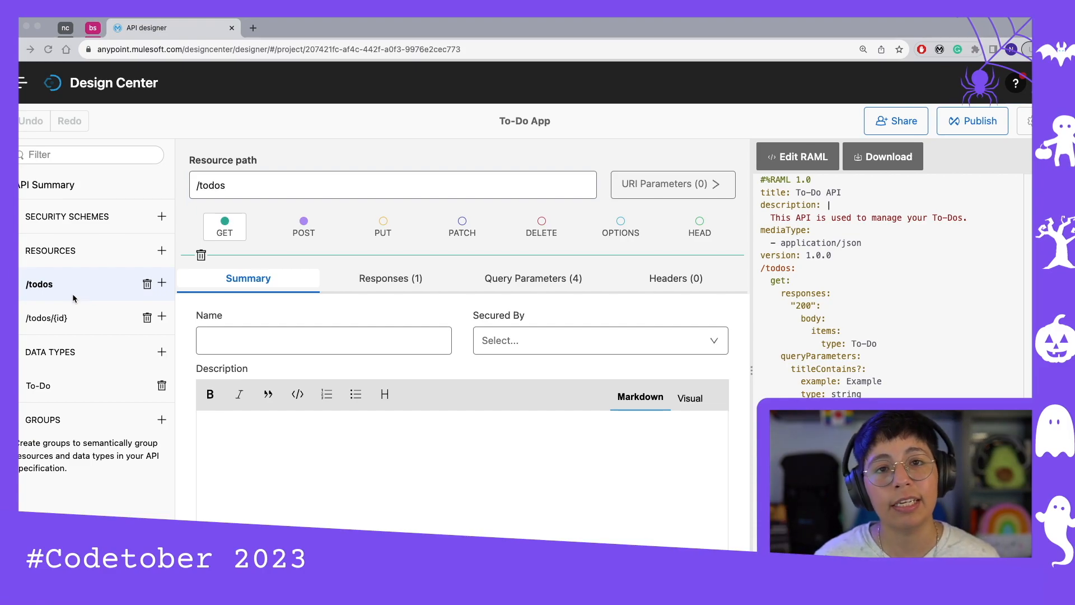
Step: Review the /todos/{id} and /todos resources and the To-Do data type in the To-Do App specification
left_click(76, 322)
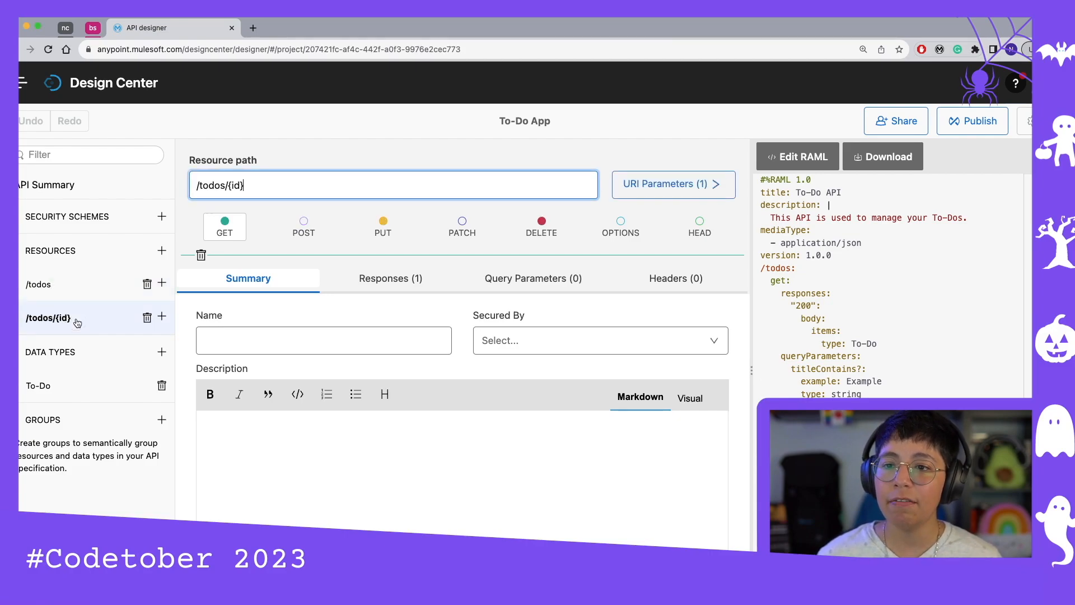
left_click(54, 386)
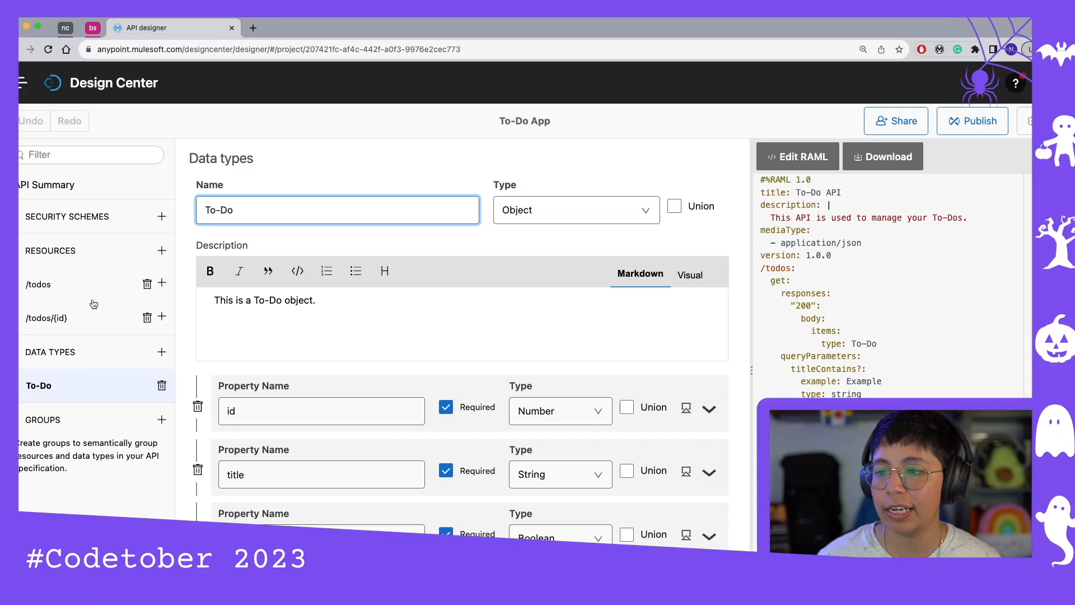
left_click(71, 290)
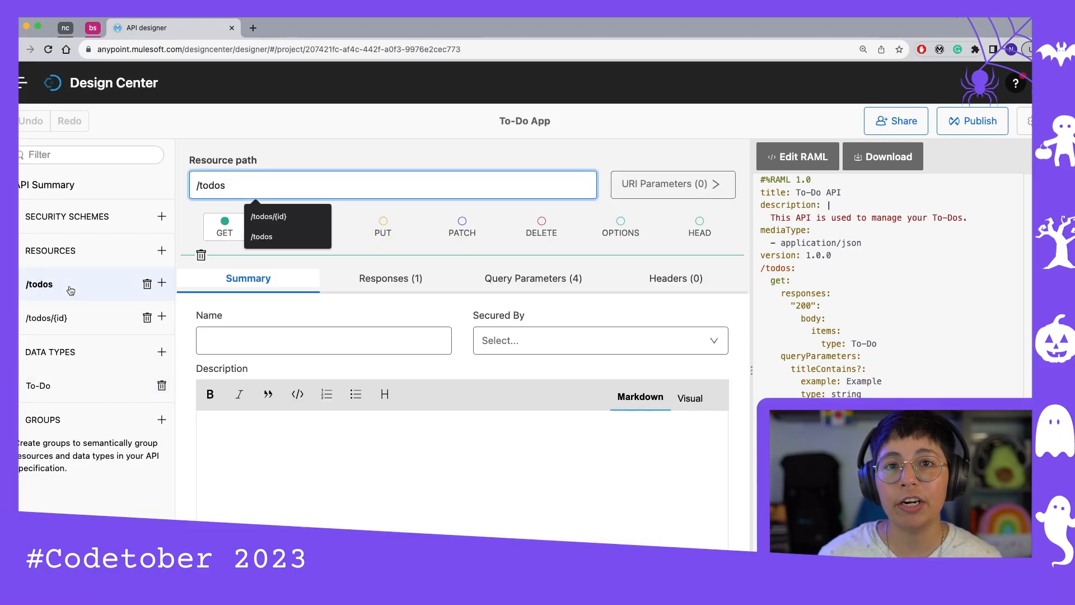
left_click(194, 210)
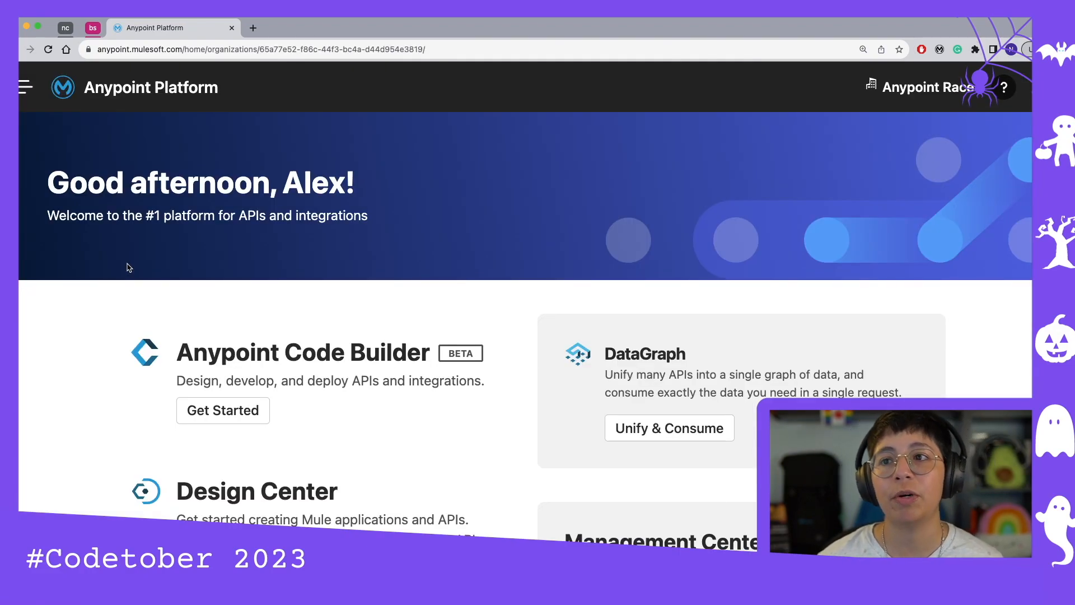
Step: Go from the Anypoint Platform home page to the Design Center projects
mouse_move(140, 52)
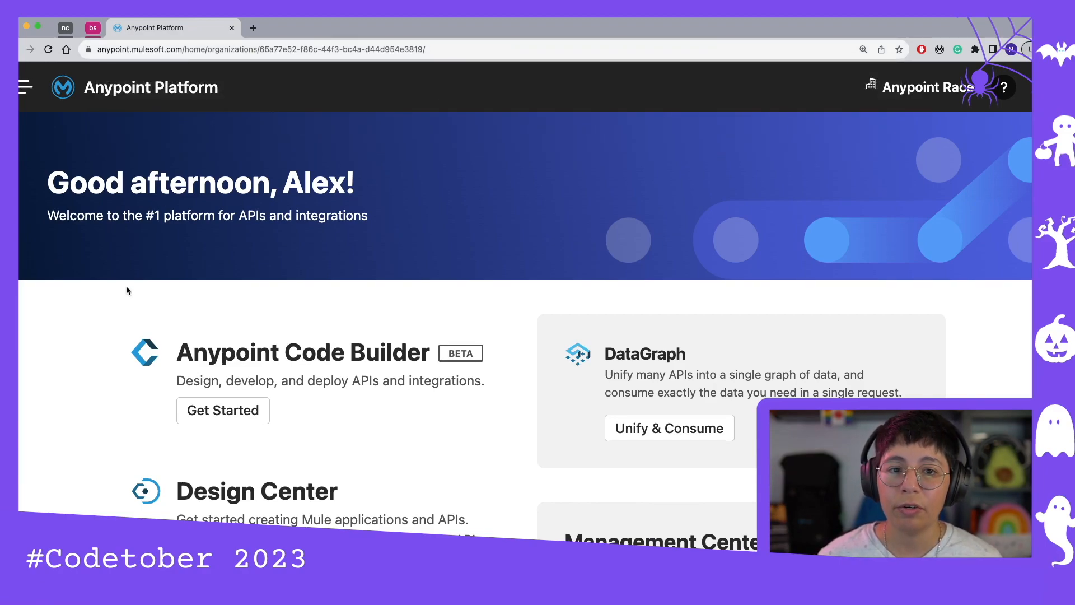
scroll(294, 231, "down", 5)
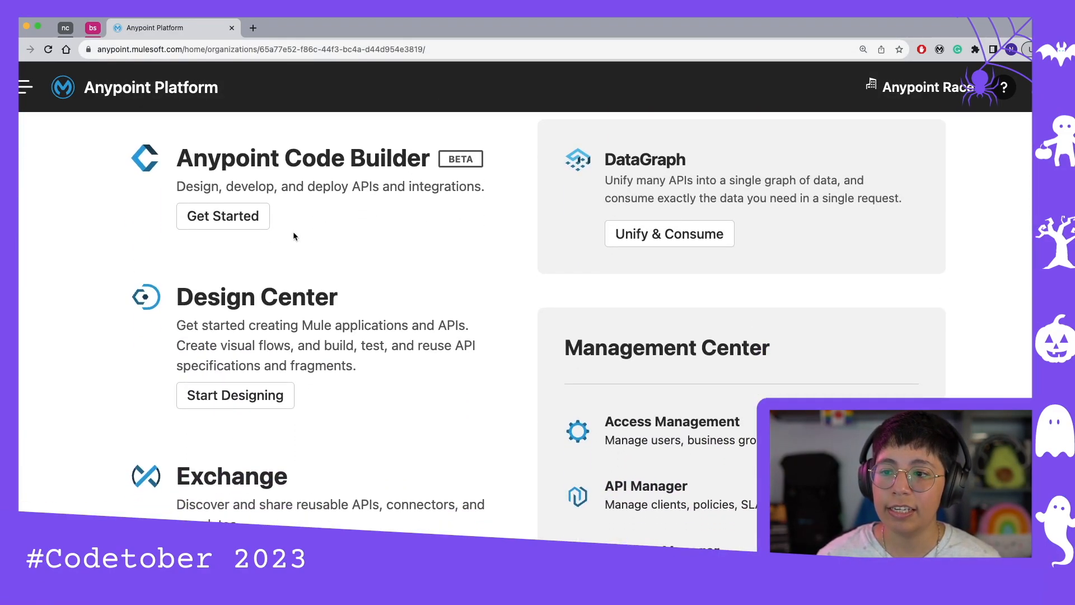
scroll(69, 146, "up", 5)
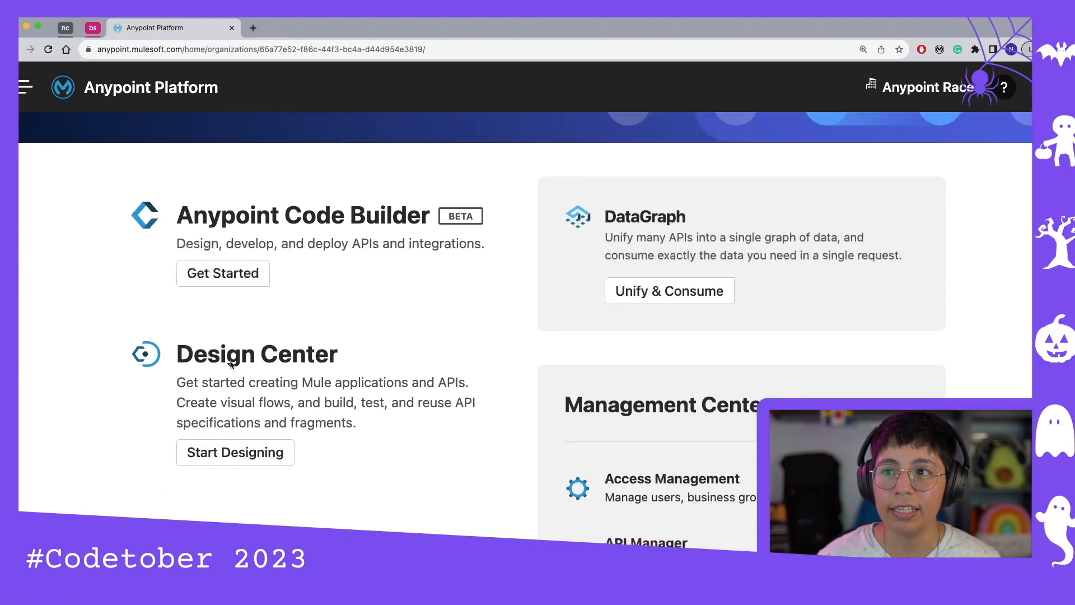
left_click(24, 90)
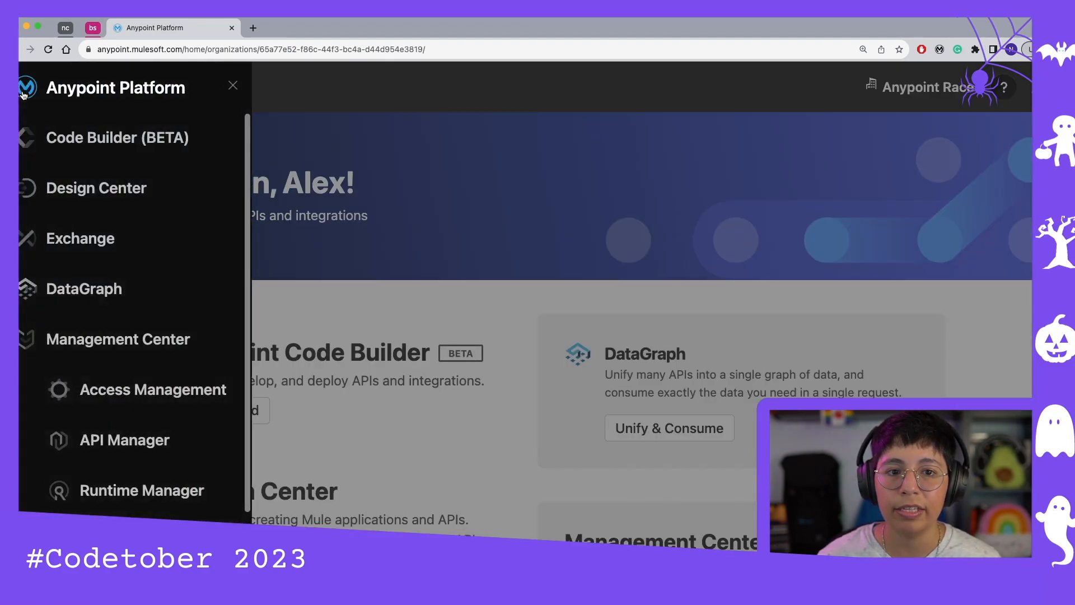
left_click(110, 189)
left_click(273, 263)
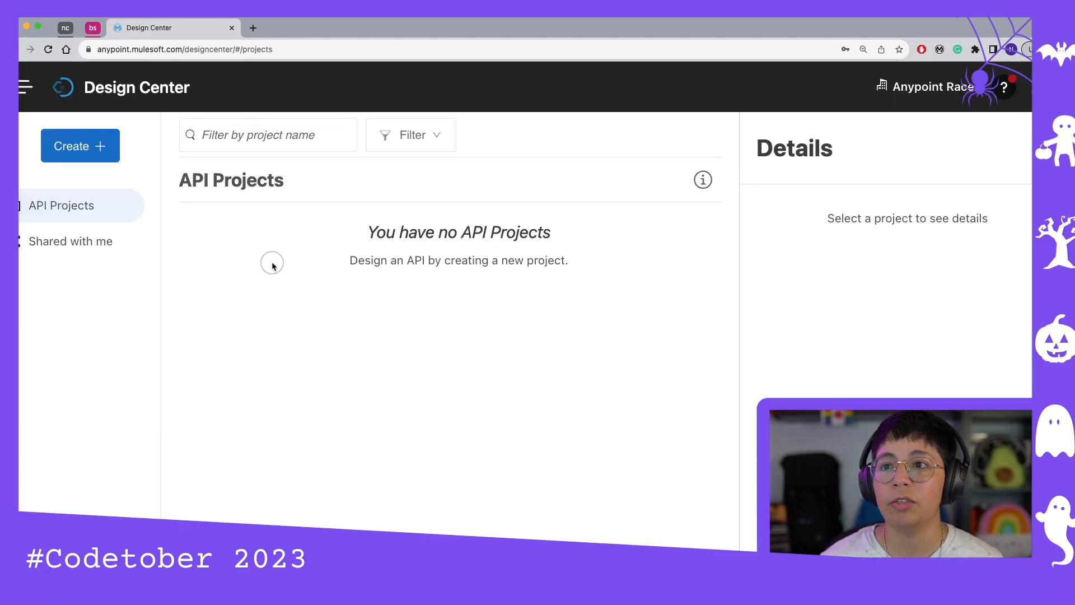
Step: Start a new API specification from scratch and look through the available specification languages
left_click(66, 152)
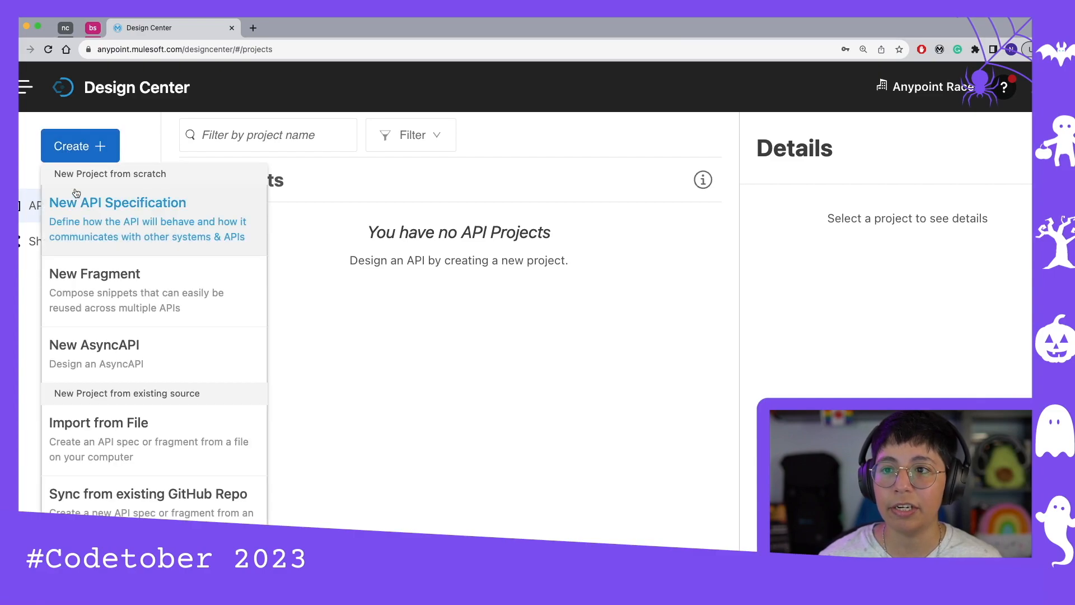
left_click(109, 220)
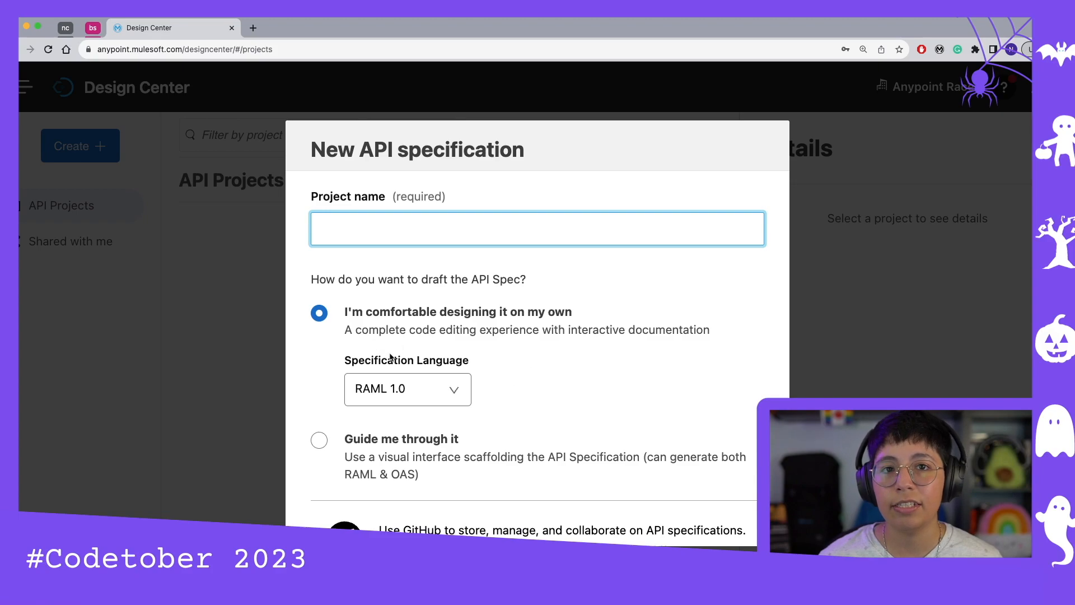
scroll(582, 336, "down", 2)
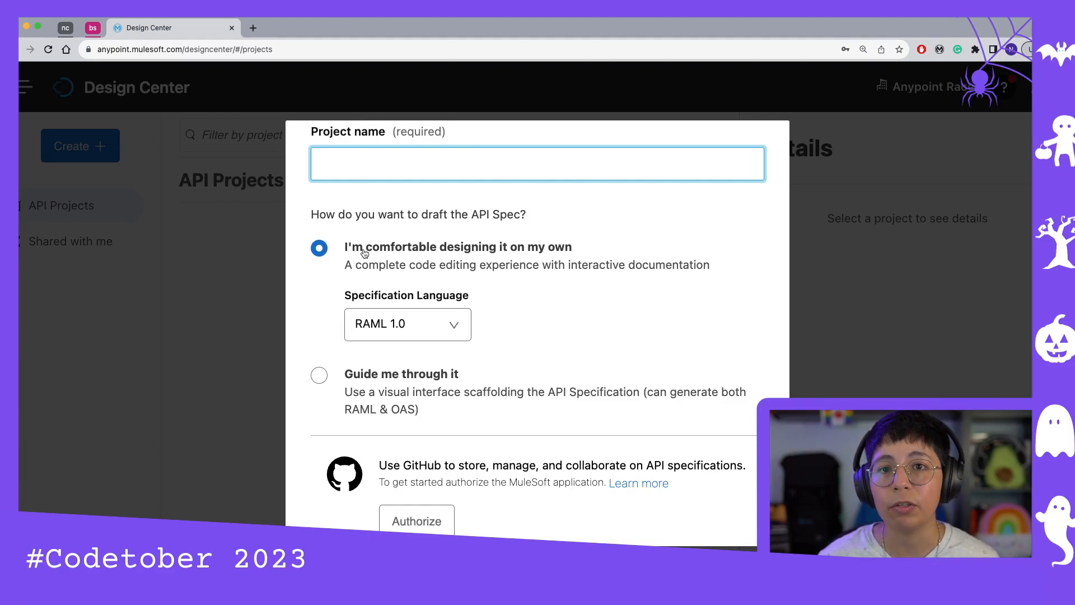
left_click(408, 323)
scroll(420, 408, "down", 1)
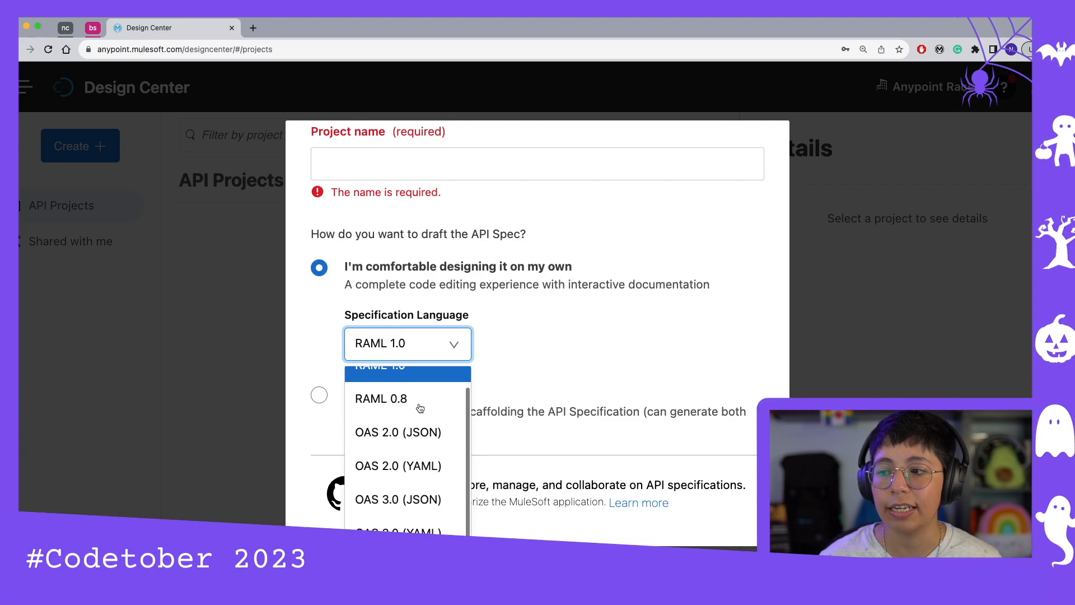
scroll(418, 417, "up", 1)
left_click(556, 339)
Step: Name the project My To-Do API, choose the guided drafting option, and create the API
scroll(556, 339, "down", 2)
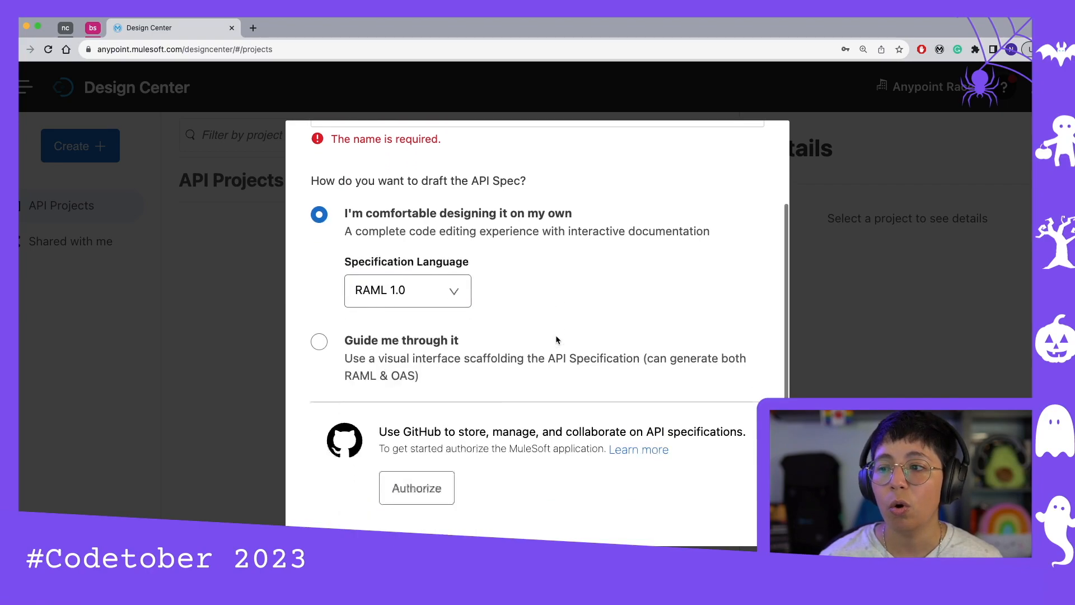
scroll(556, 340, "down", 2)
left_click(318, 274)
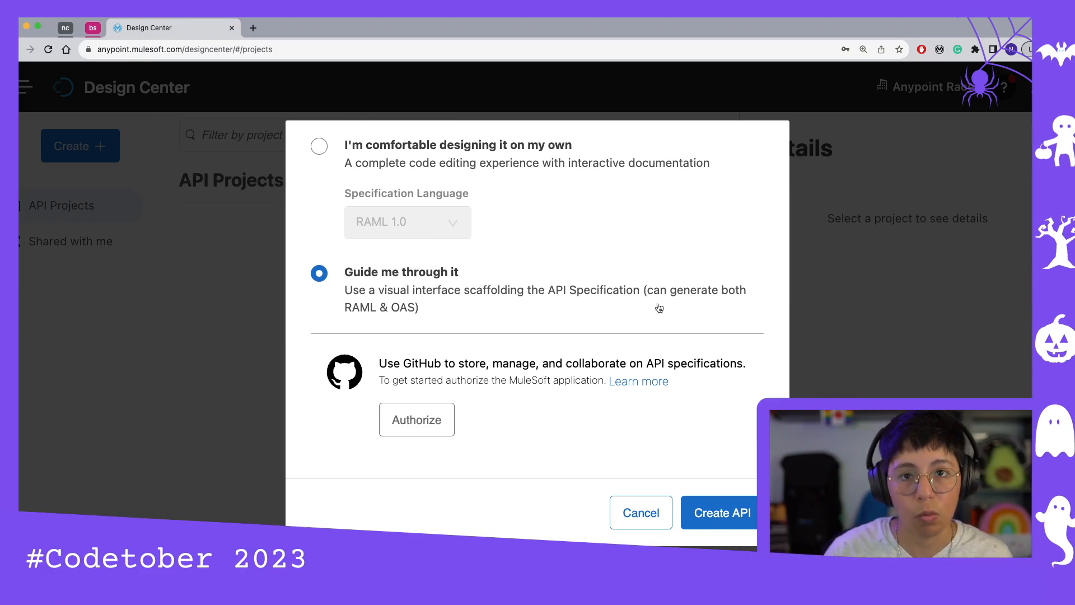
scroll(392, 234, "up", 3)
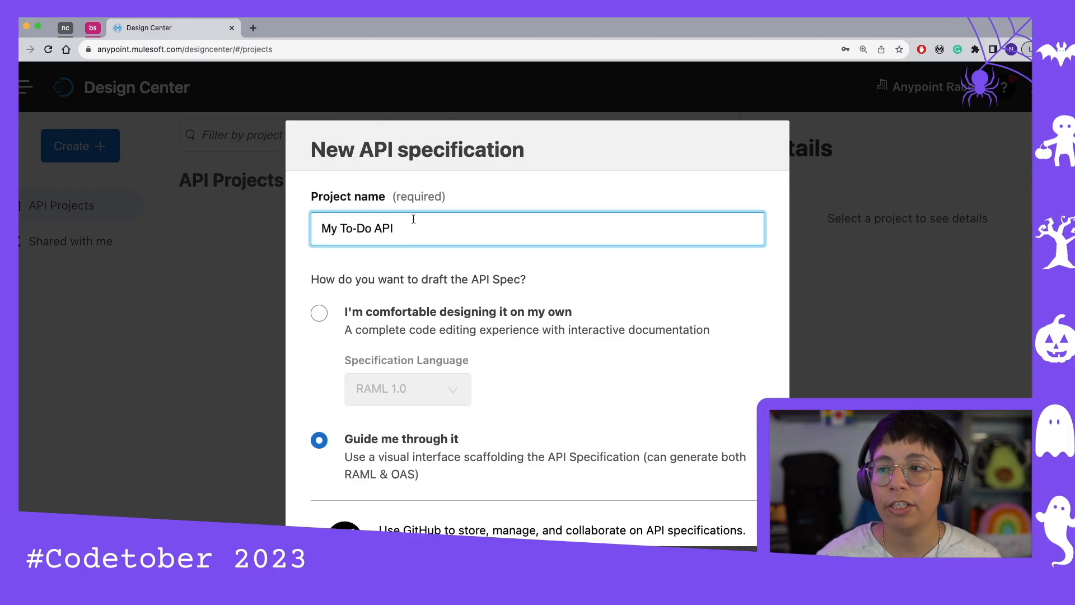
scroll(613, 284, "down", 3)
scroll(613, 284, "down", 3)
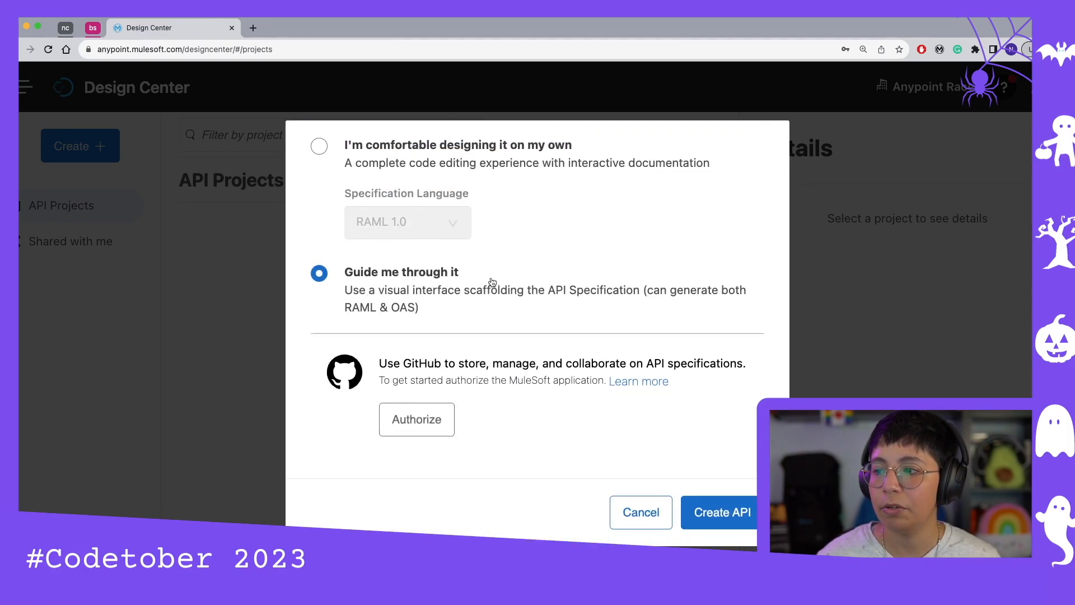
left_click(712, 514)
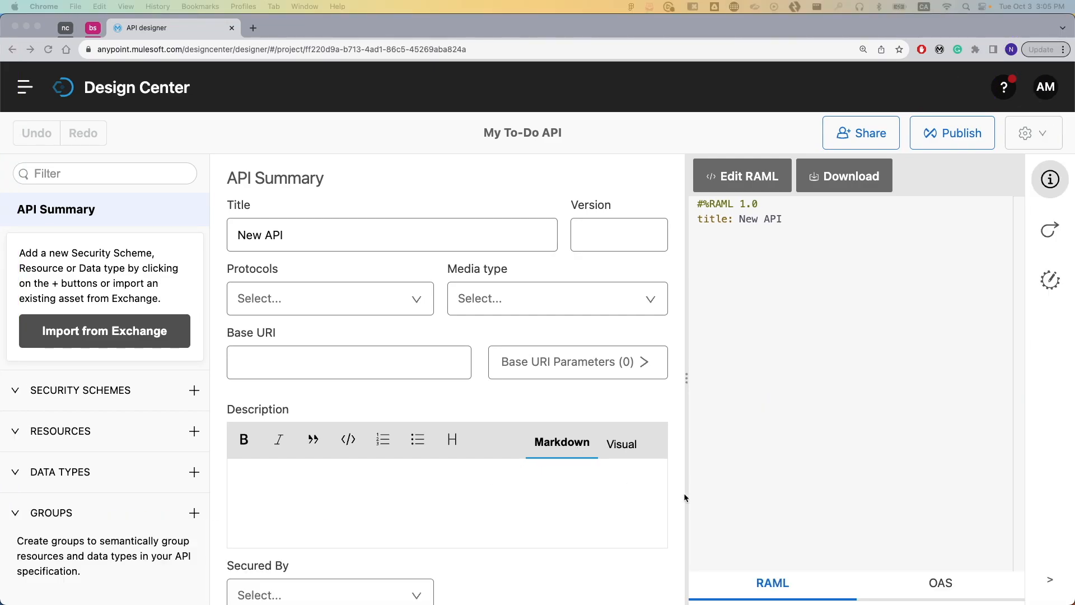
Step: Compare the RAML and OAS versions of the new specification's generated code
left_click(772, 584)
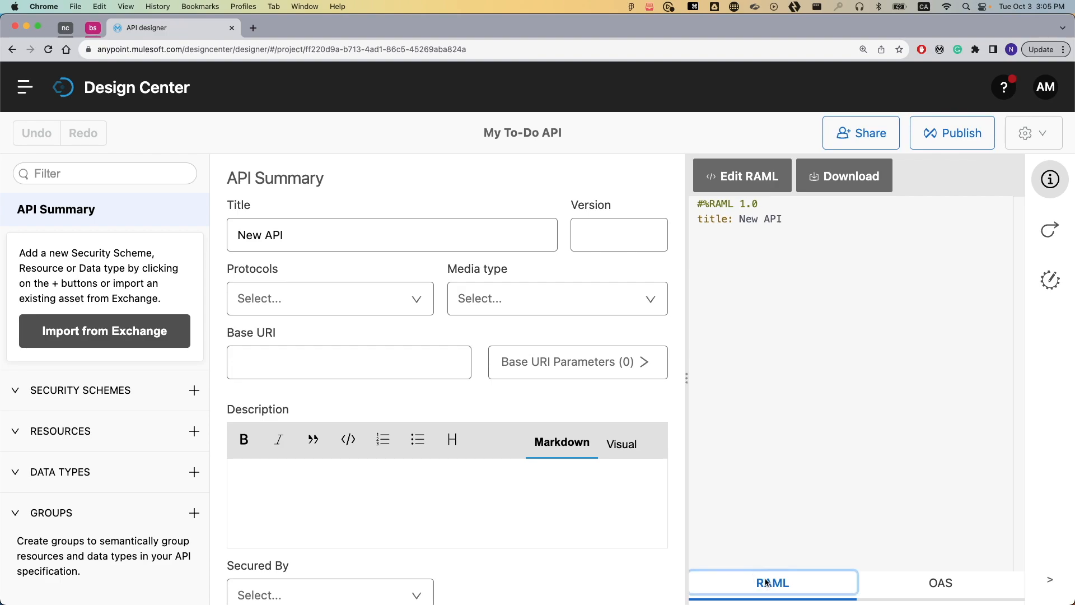
left_click(938, 584)
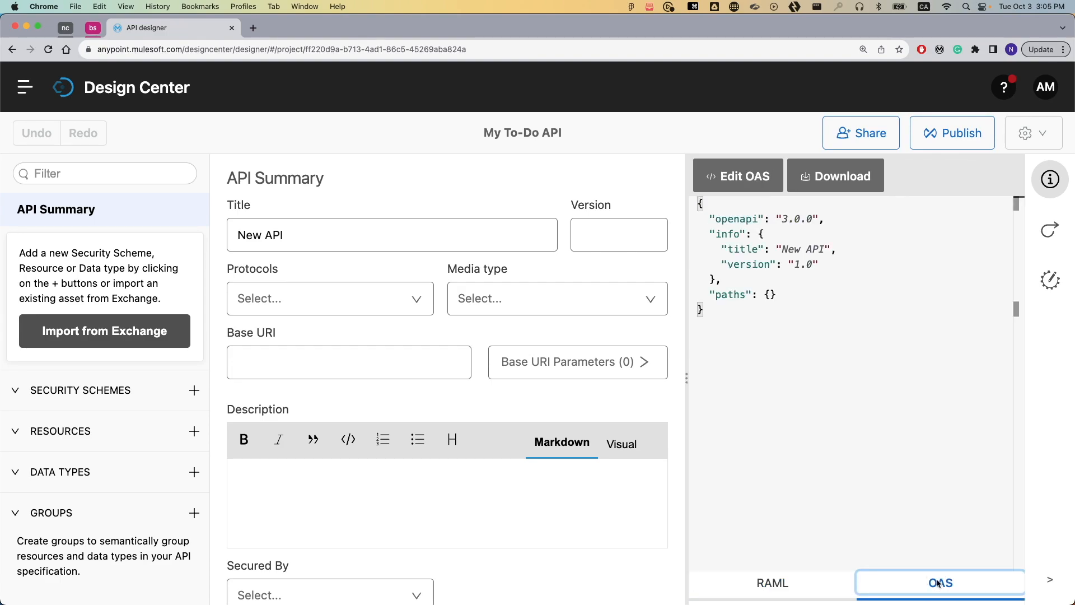
left_click(776, 584)
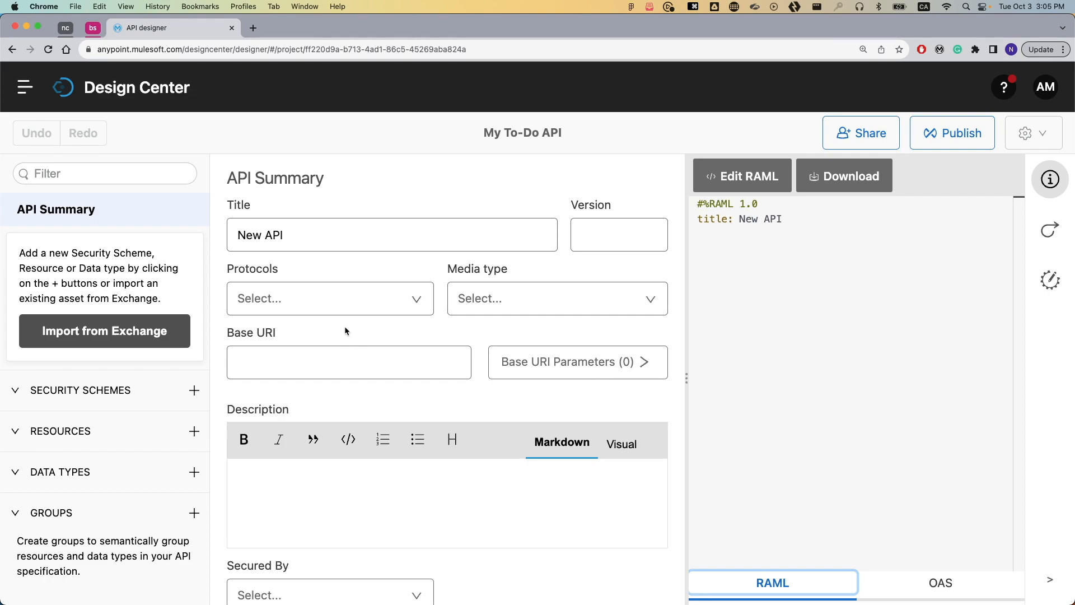
Step: Set the API title to My To-Do API and check it in both the RAML and OAS code
triple_click(317, 240)
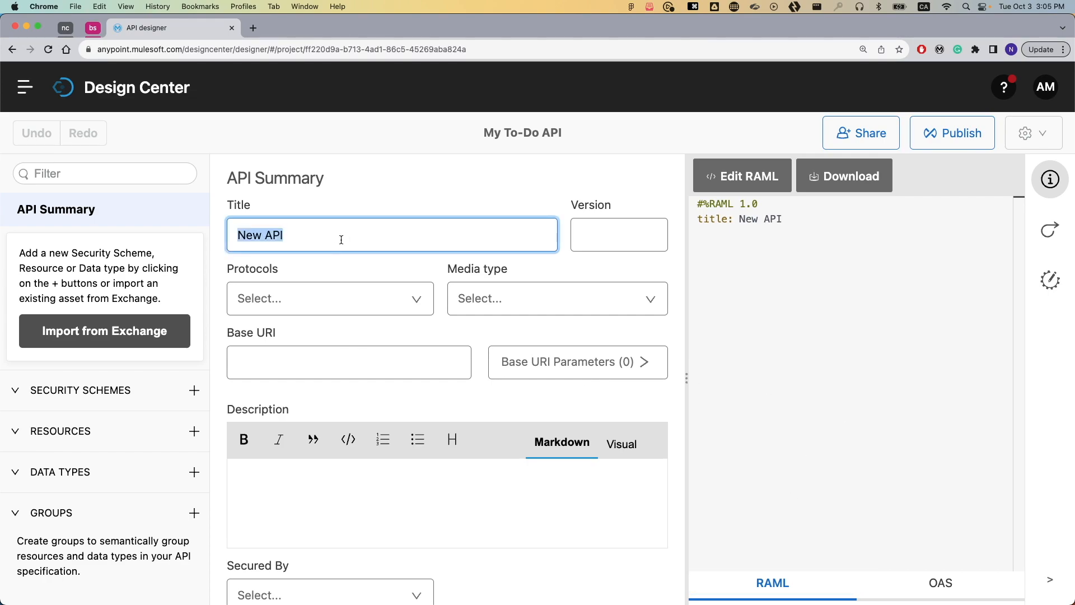
type("My To-Do API")
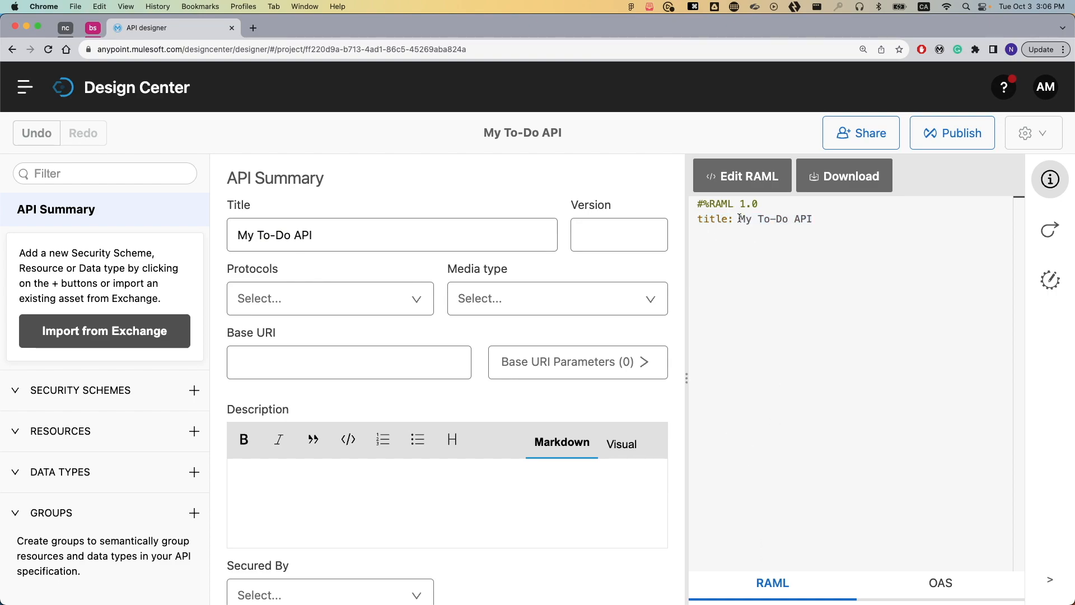
left_click_drag(739, 218, 815, 218)
left_click(866, 281)
left_click(941, 583)
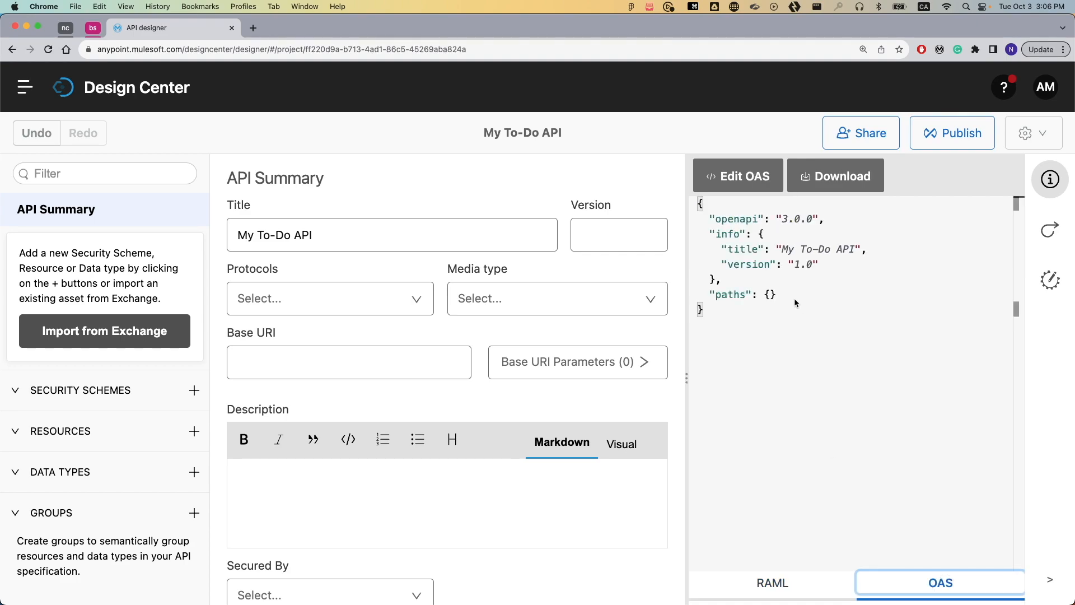
left_click_drag(723, 249, 867, 252)
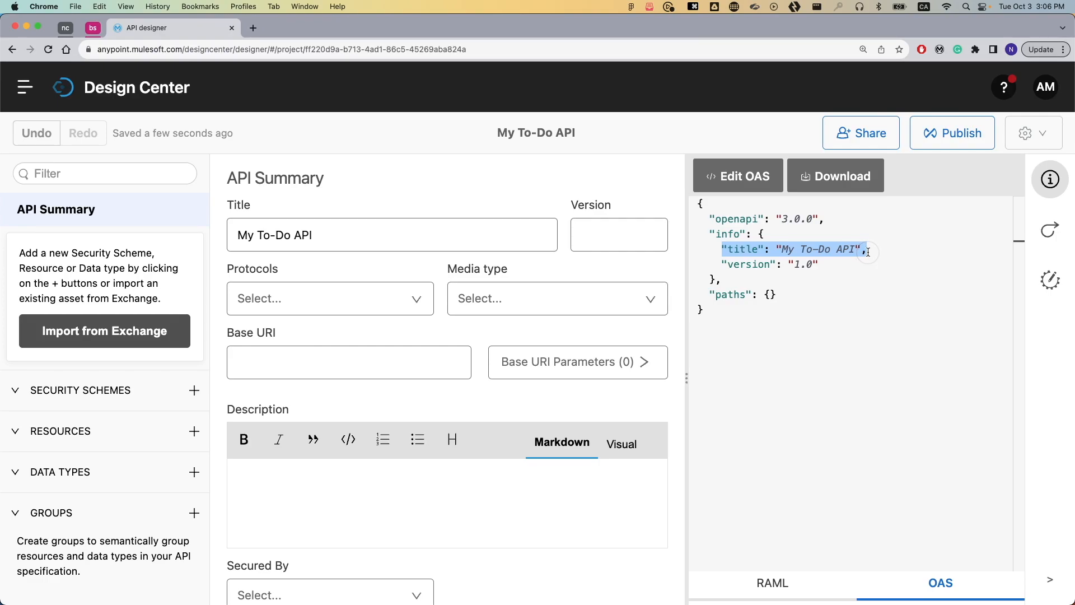
left_click(845, 339)
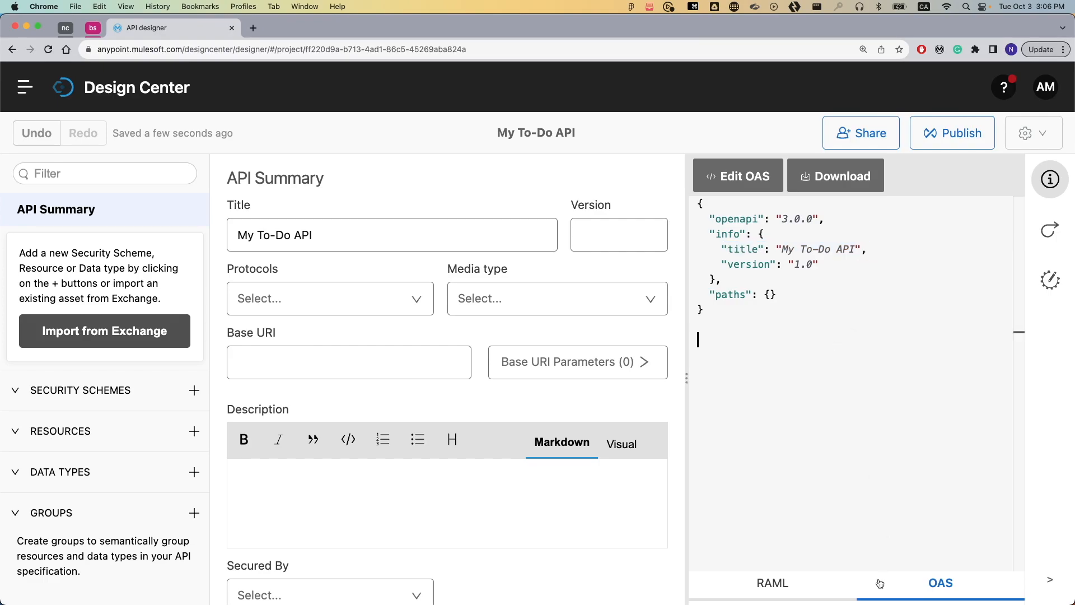
left_click(799, 582)
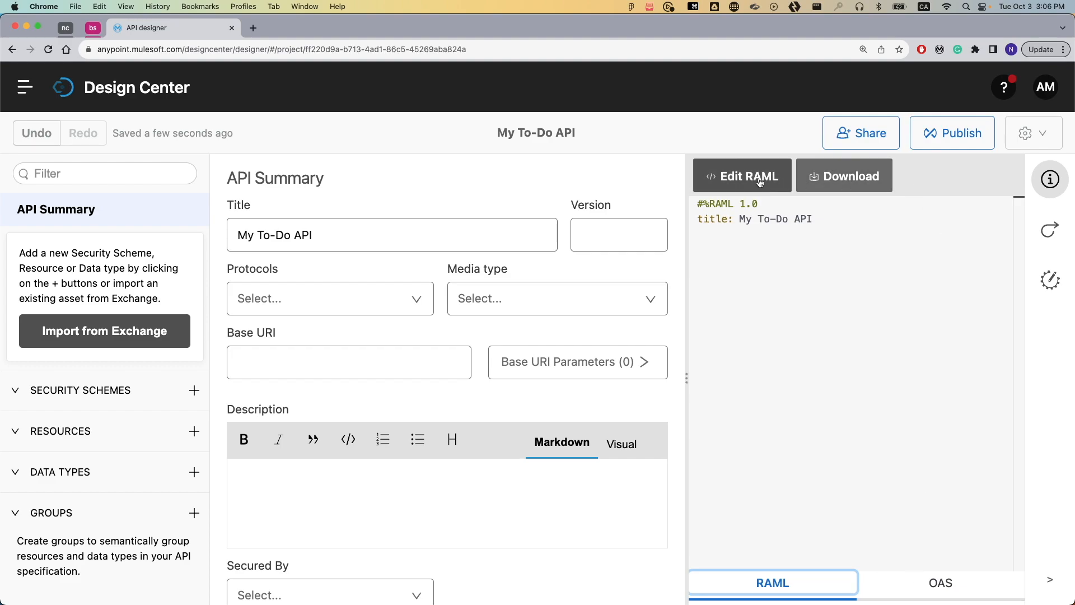
left_click(945, 578)
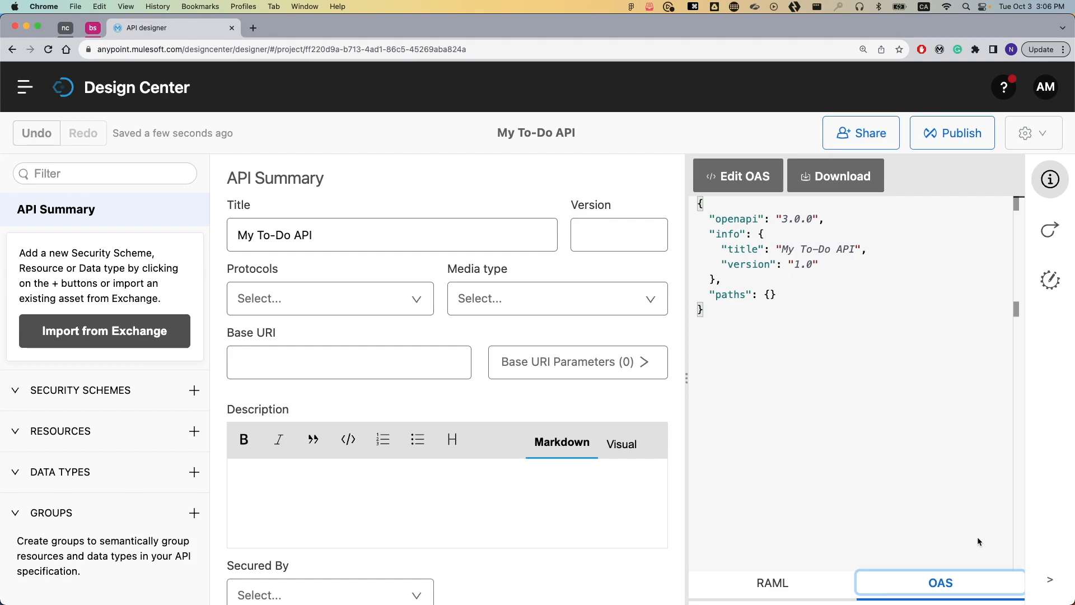
left_click(770, 584)
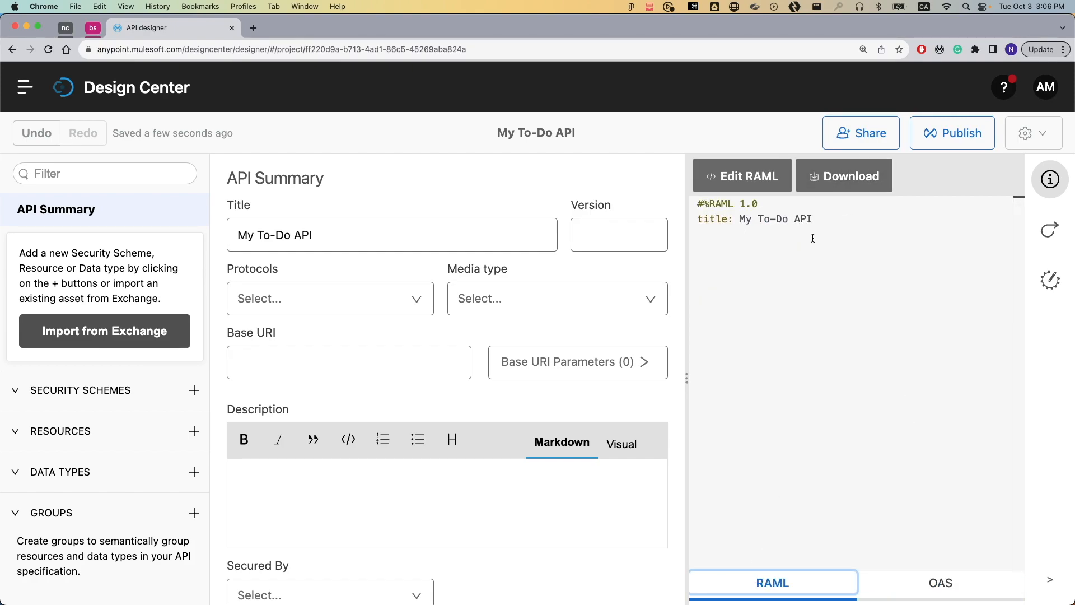
Step: Set the API version to 1.0.0 and the media type to application/json
left_click(610, 229)
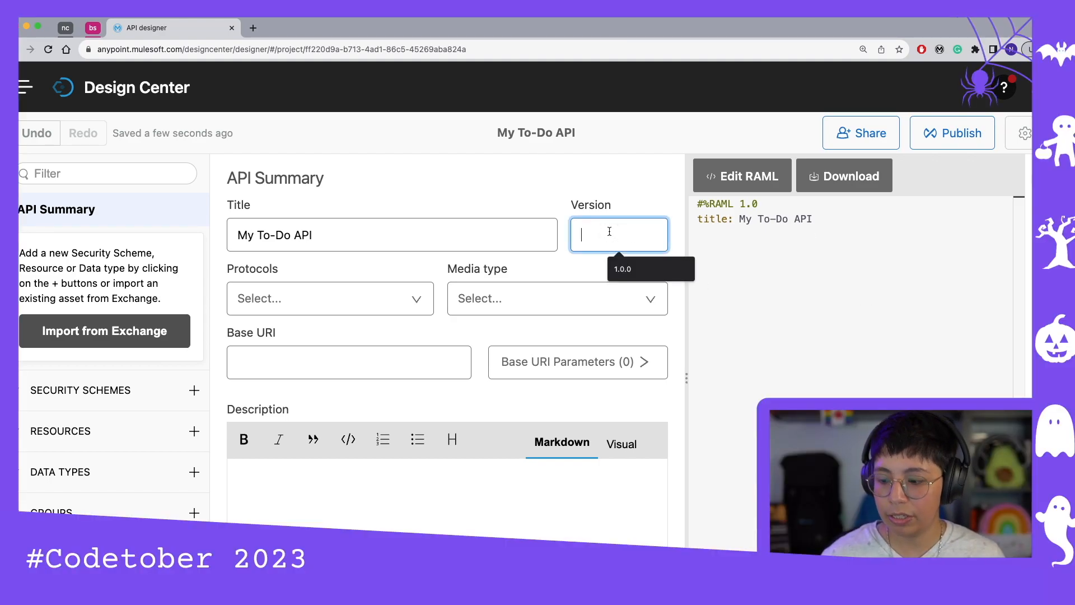
left_click(624, 269)
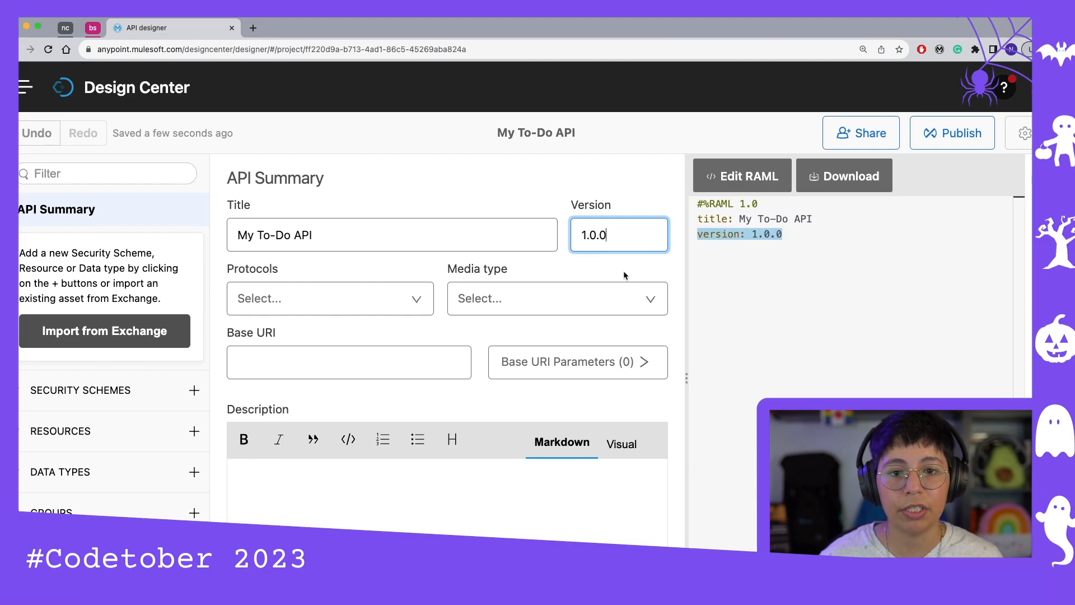
left_click(543, 299)
left_click(523, 344)
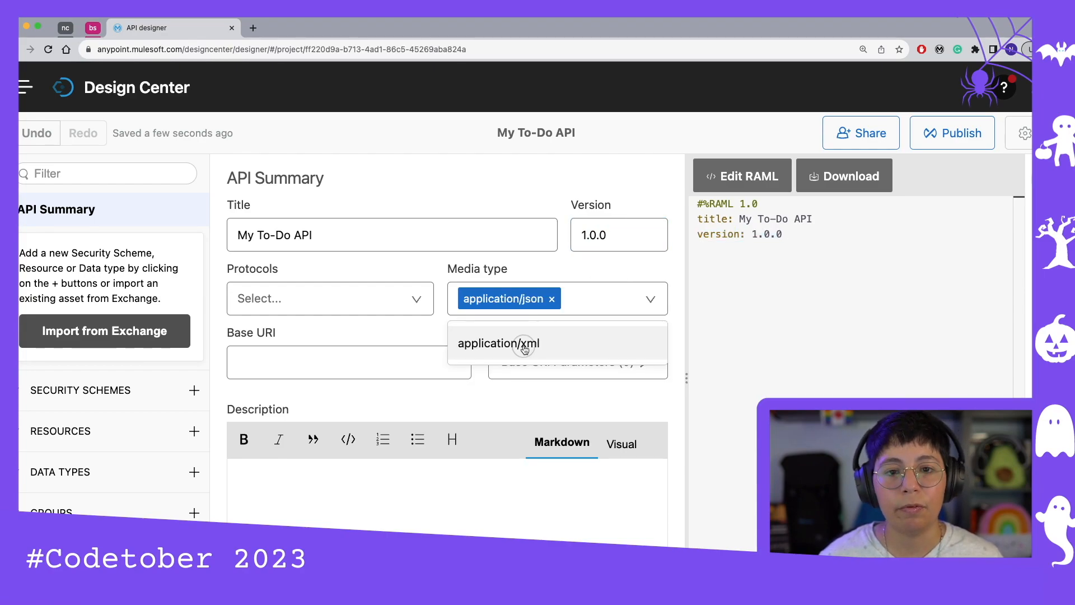
left_click(416, 347)
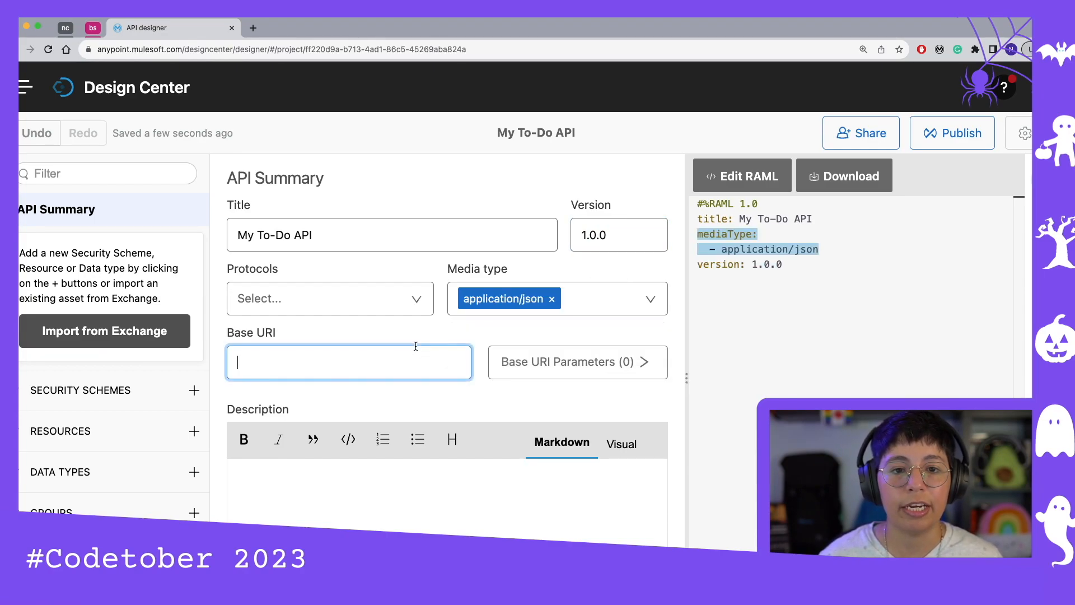
left_click(407, 266)
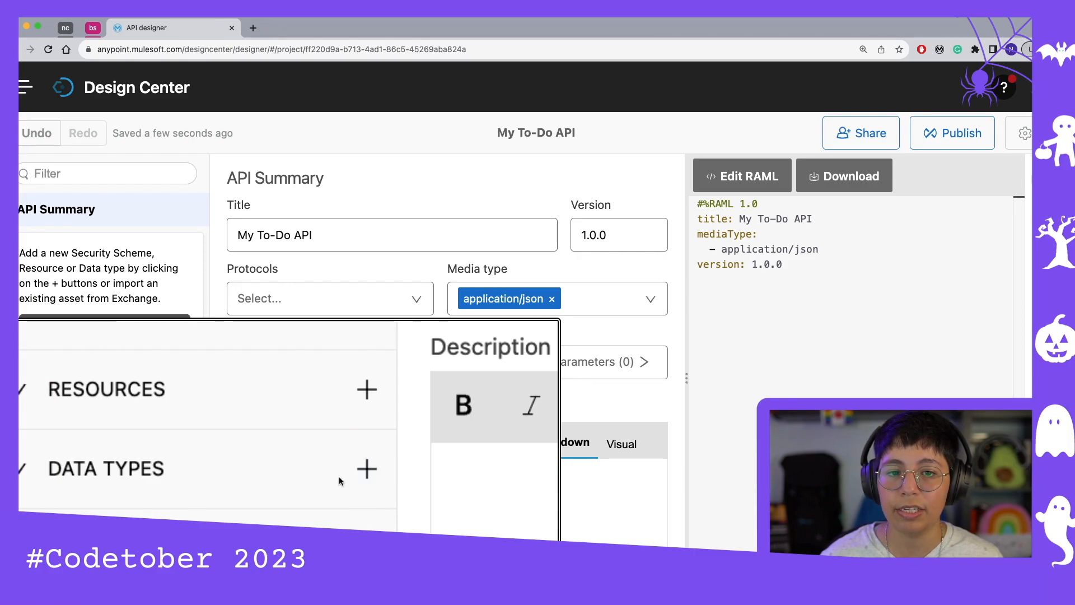
Step: Add a new data type named To-Do
left_click(367, 469)
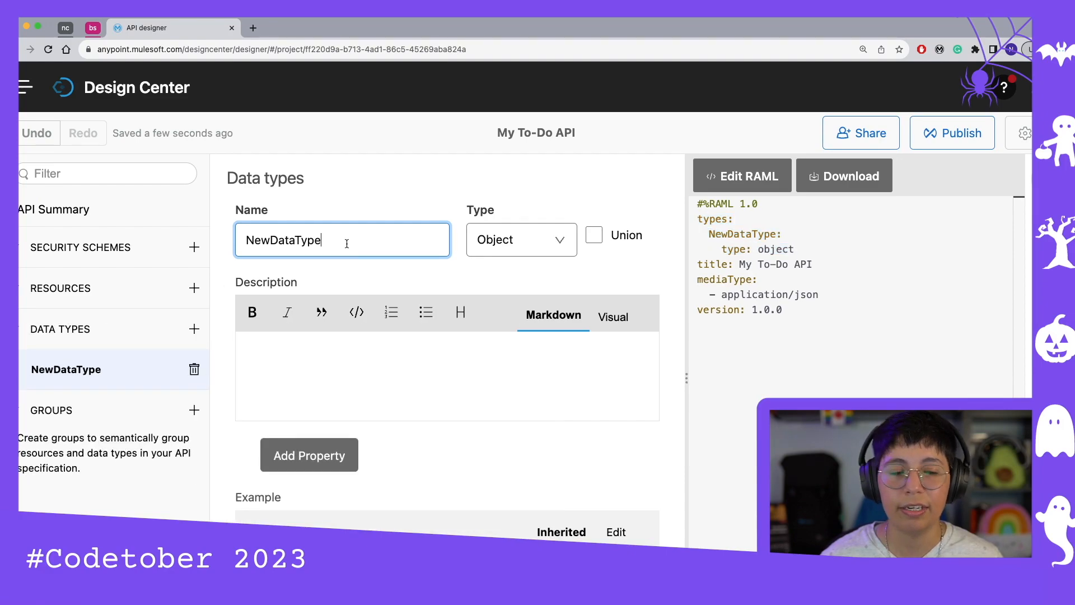
key("super+a")
type("To-D")
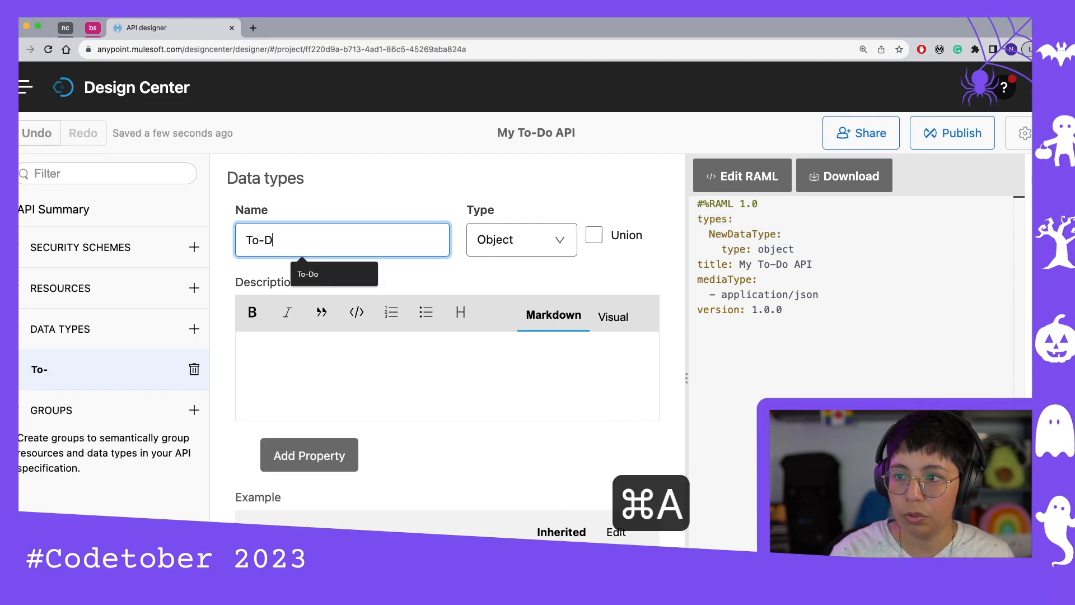
type("o")
left_click(375, 194)
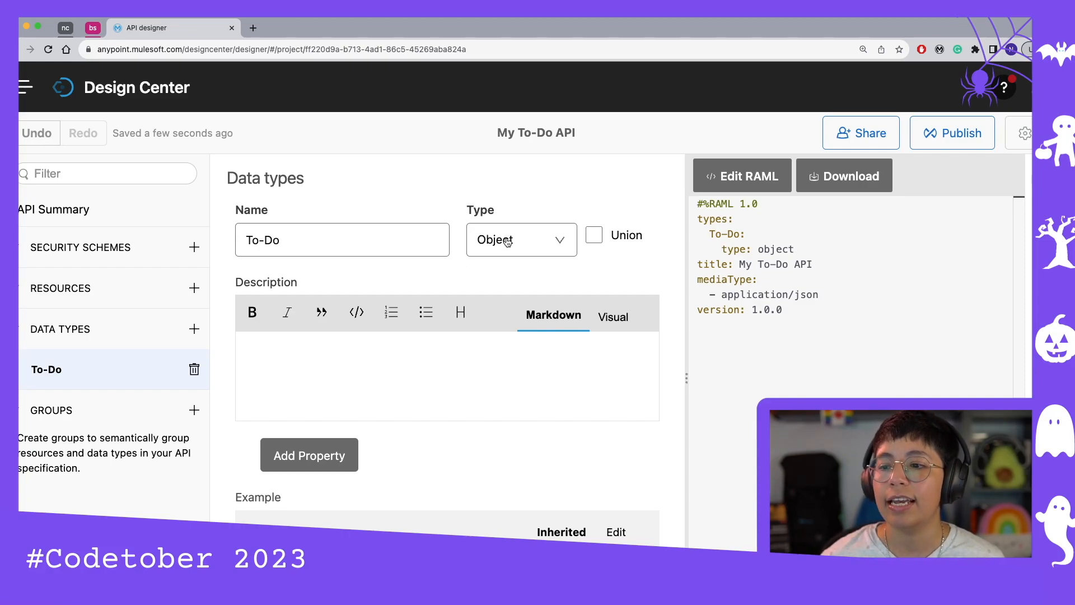
Step: Add a property named id to the To-Do data type, widen the editing area, and set the property's type to Number
left_click(308, 465)
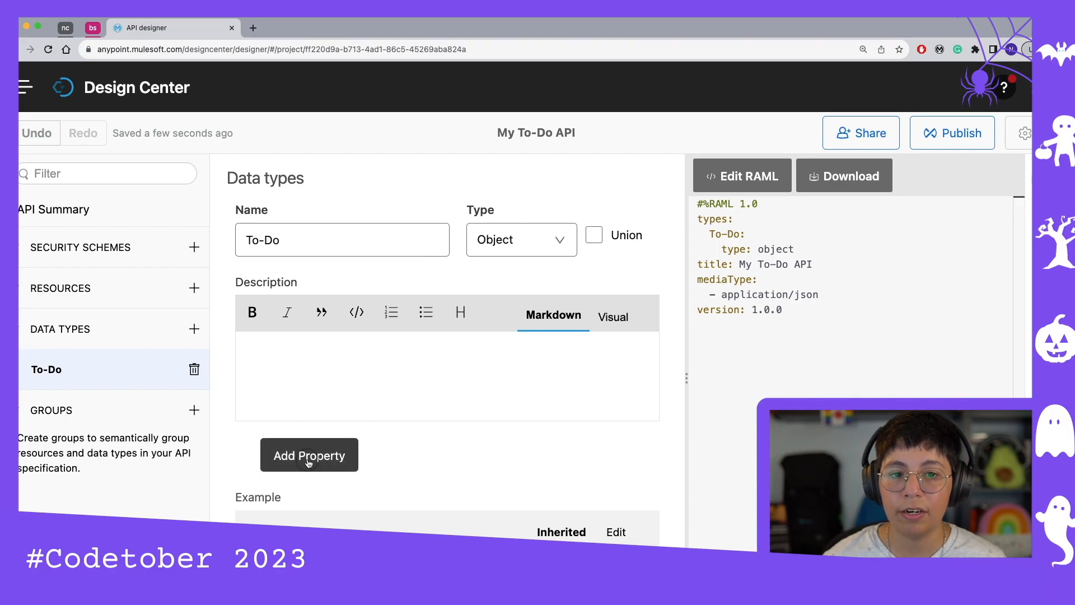
scroll(439, 380, "down", 3)
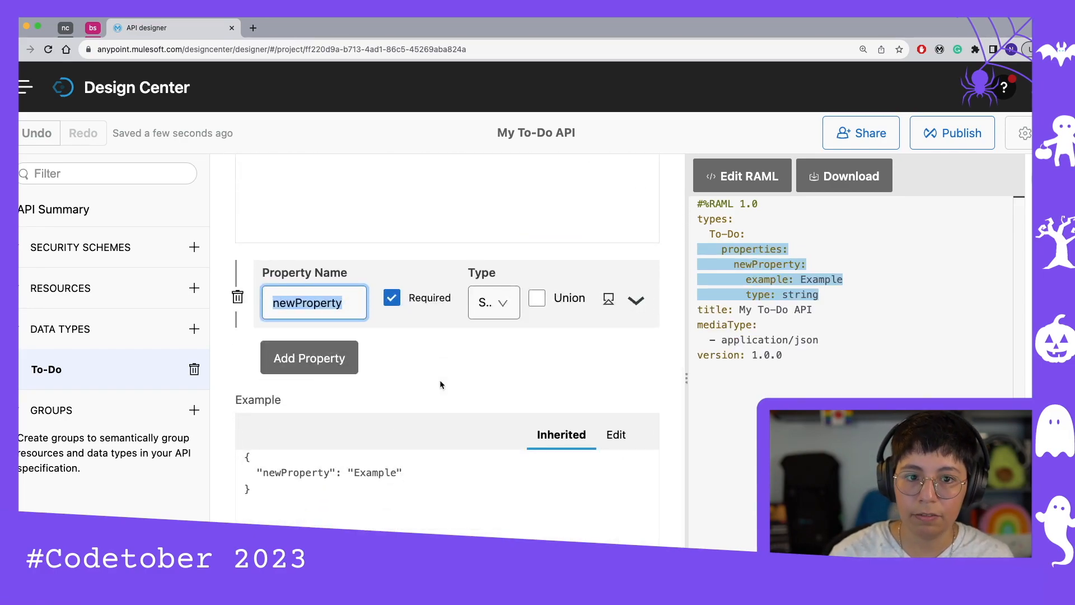
type("id")
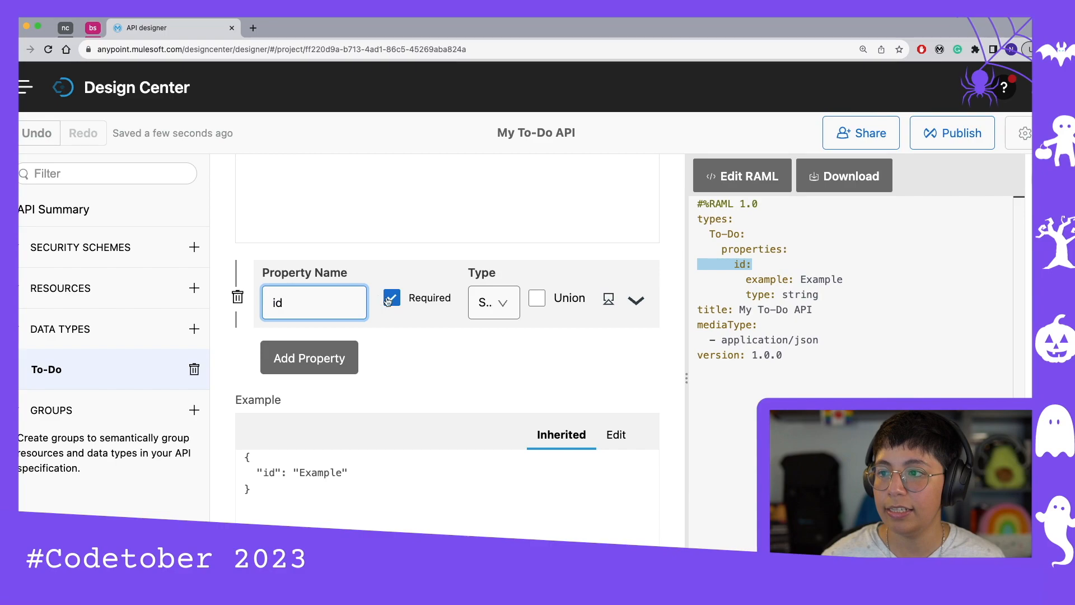
left_click(623, 377)
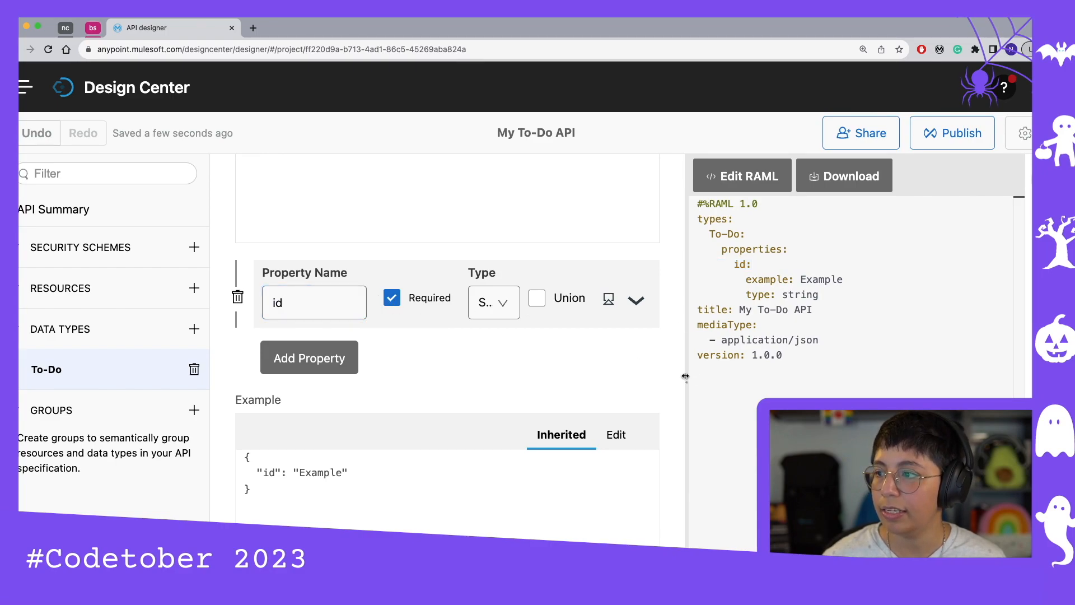
left_click_drag(686, 376, 986, 343)
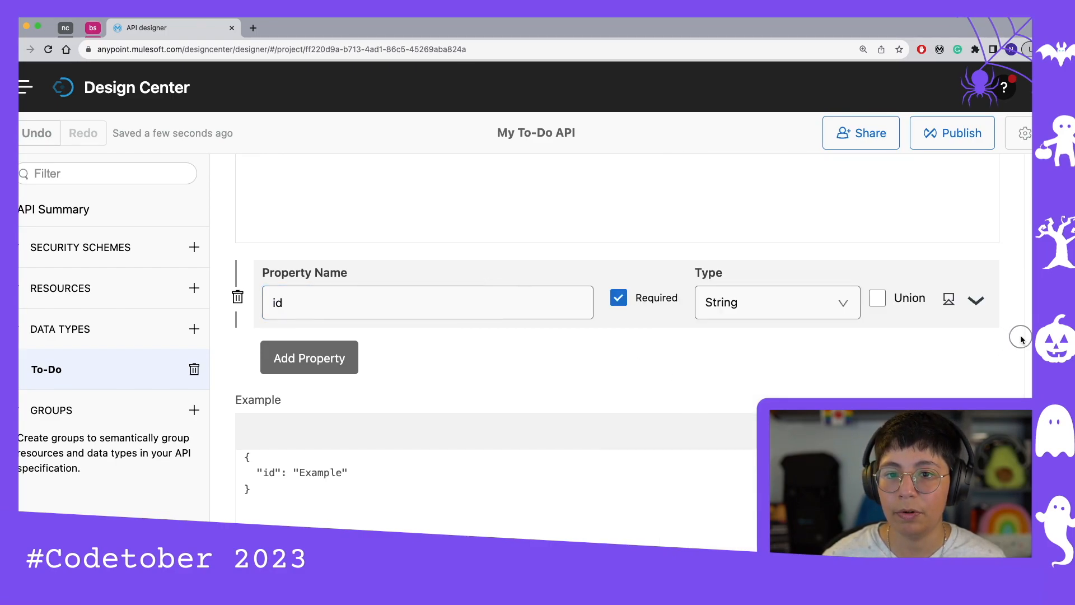
left_click(712, 308)
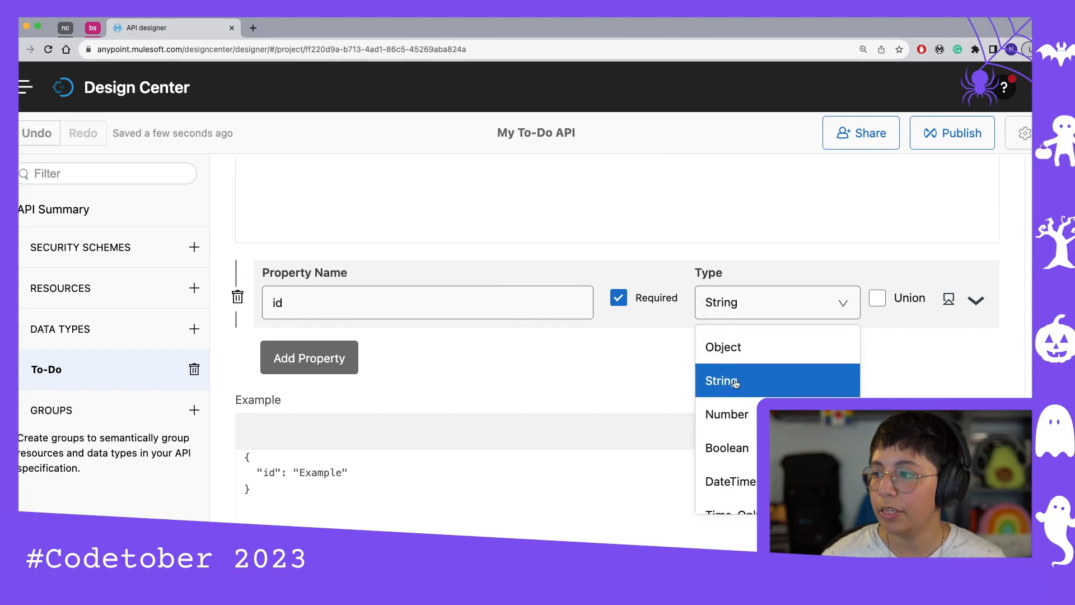
left_click(726, 414)
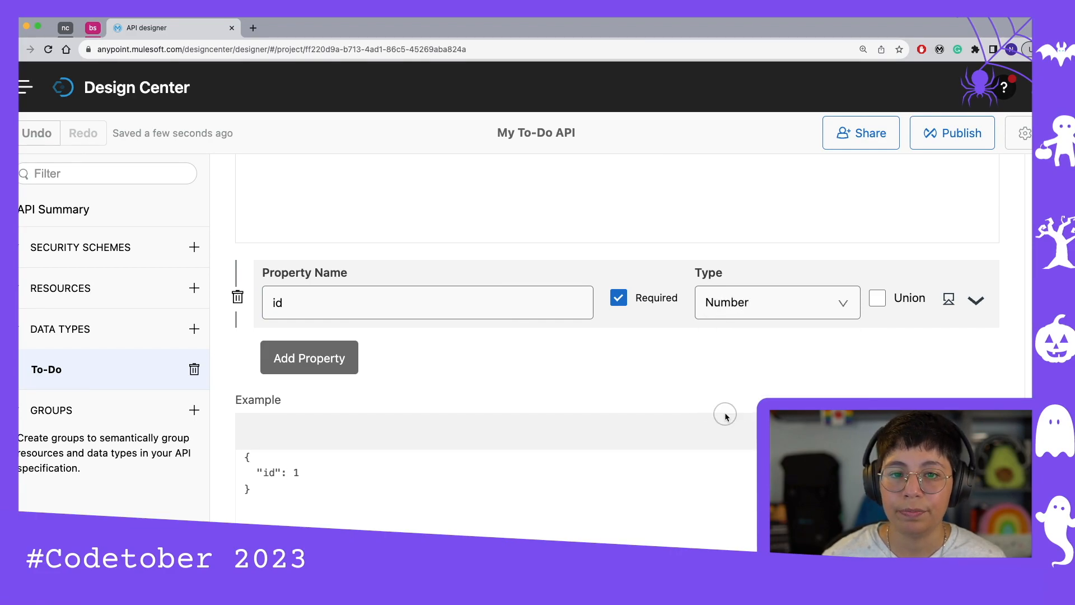
Step: Add a title property of type String and a checked property of type Boolean to the To-Do data type
left_click(324, 365)
type("title")
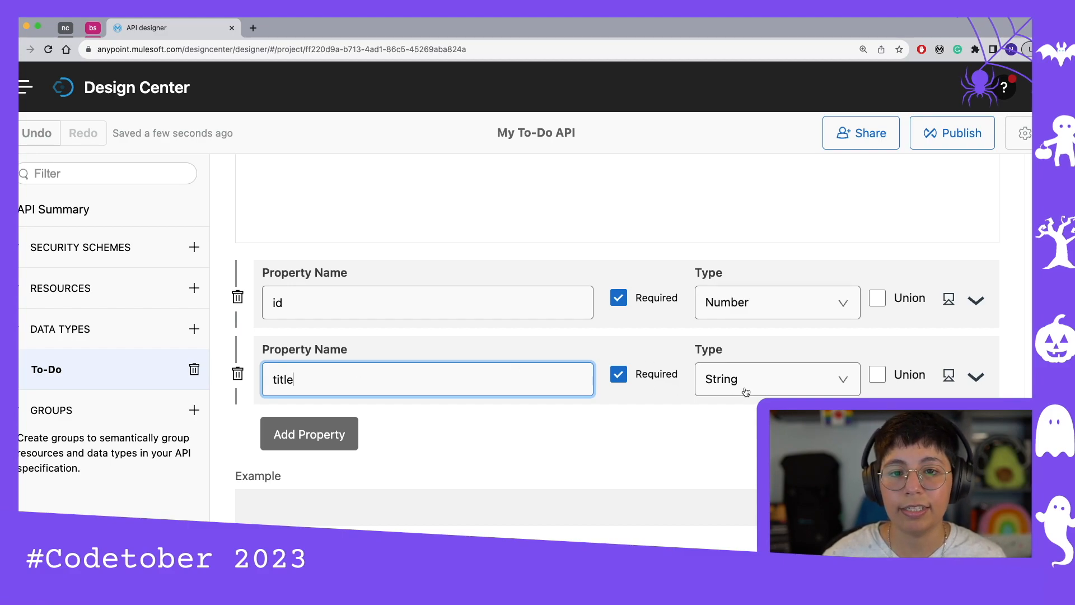
left_click(336, 436)
type("checked")
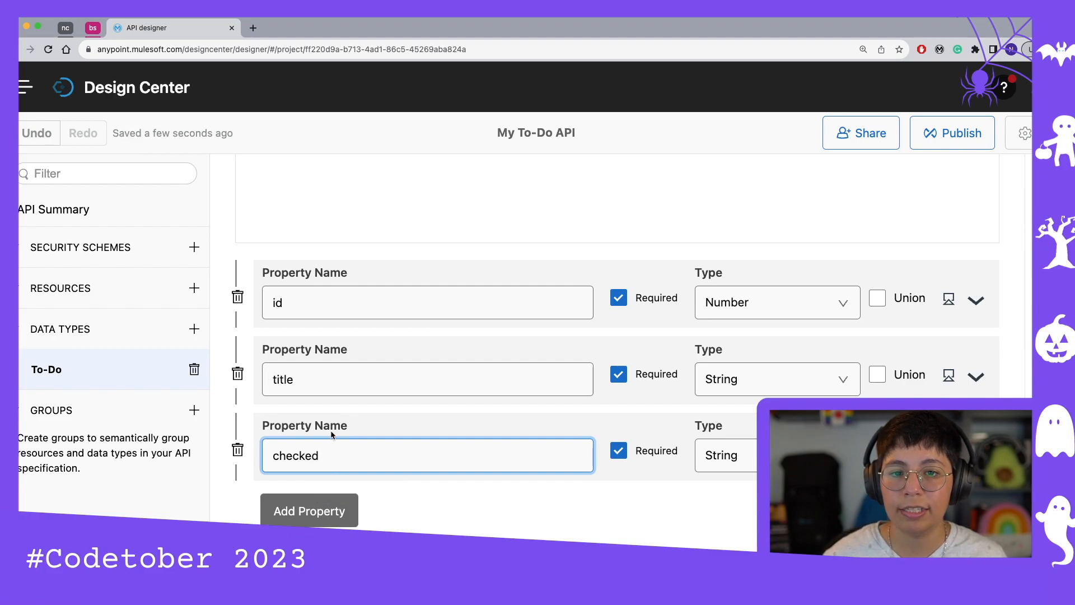
scroll(644, 426, "down", 5)
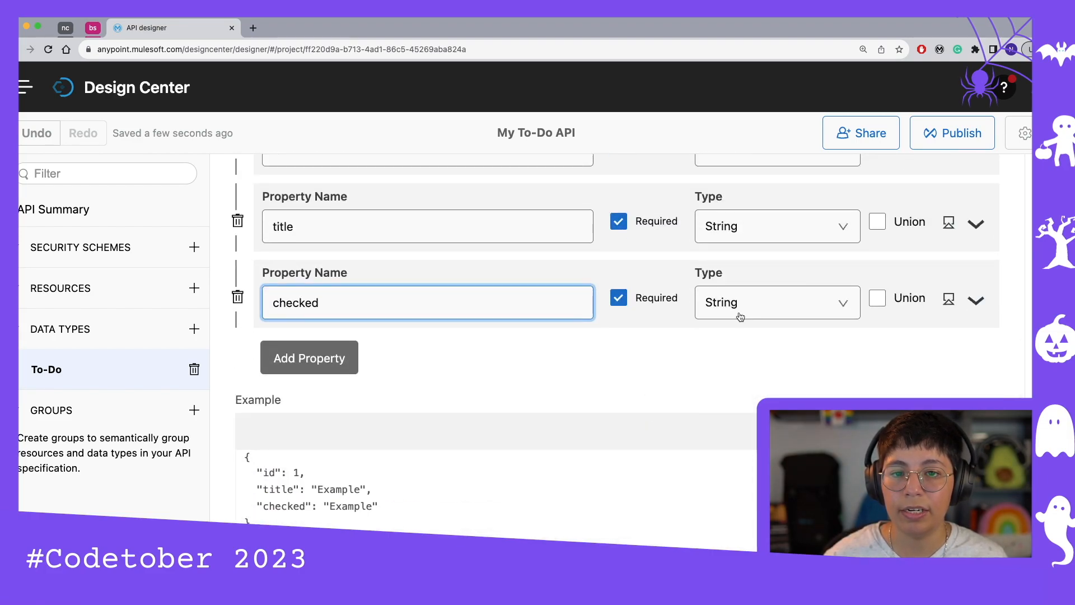
left_click(738, 304)
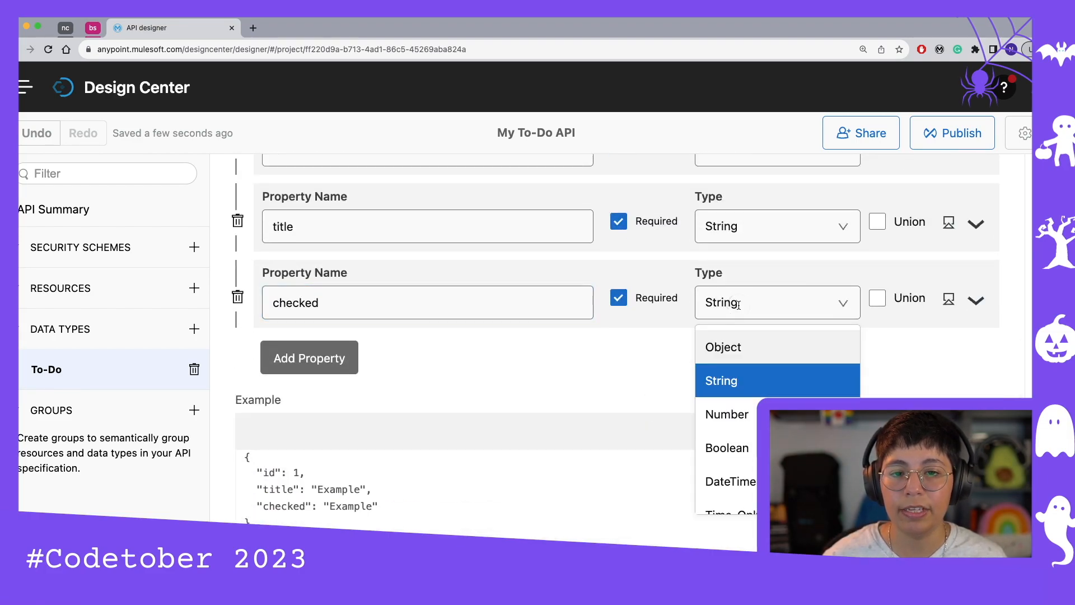
left_click(725, 446)
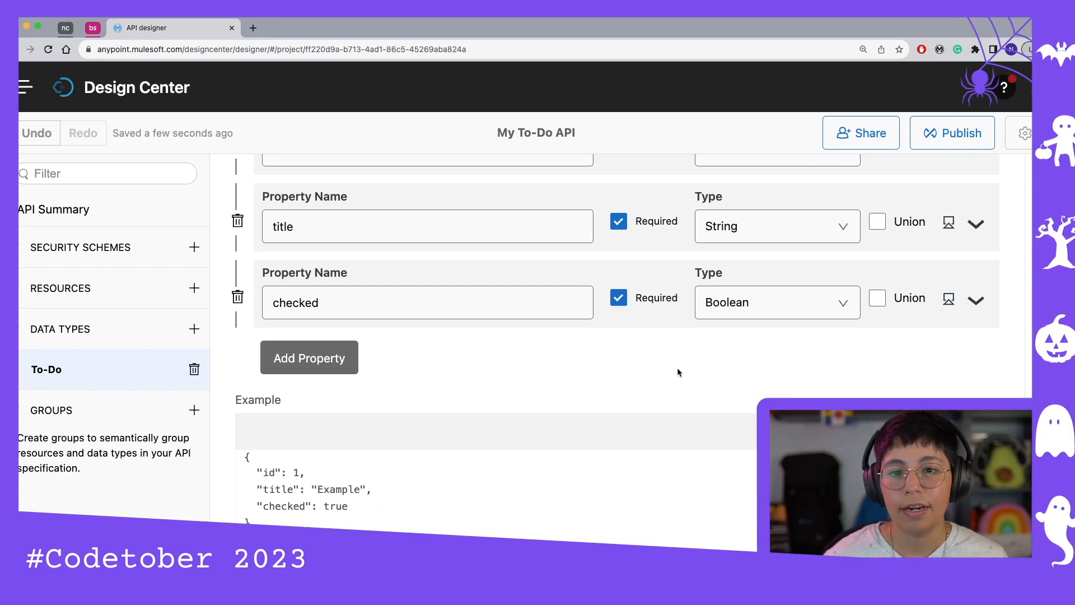
Step: Set both the default and the example value of the checked property to False
left_click(978, 302)
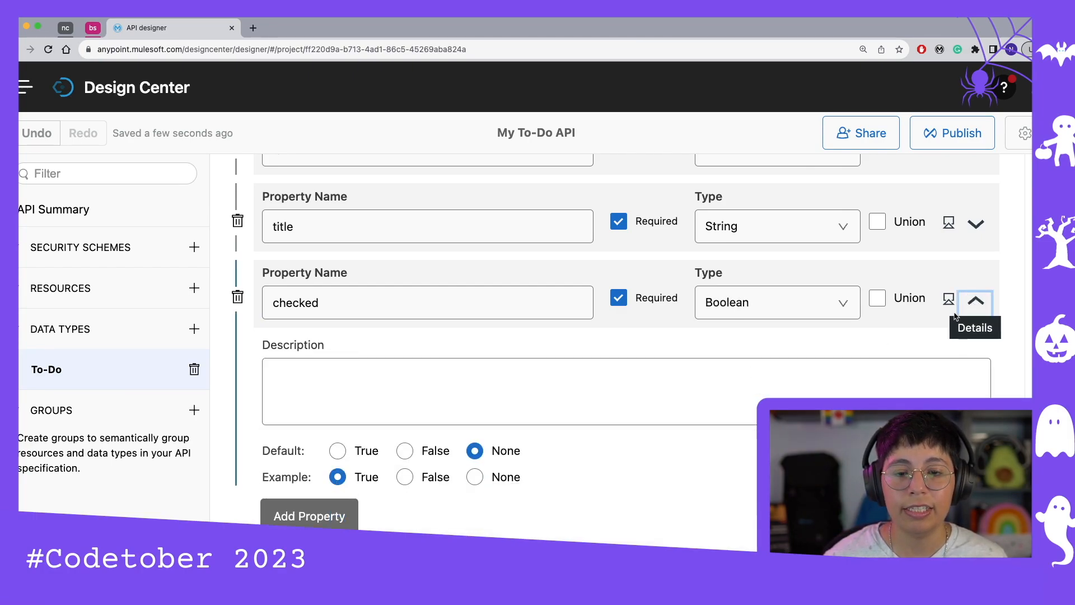
scroll(809, 331, "down", 1)
scroll(809, 331, "down", 2)
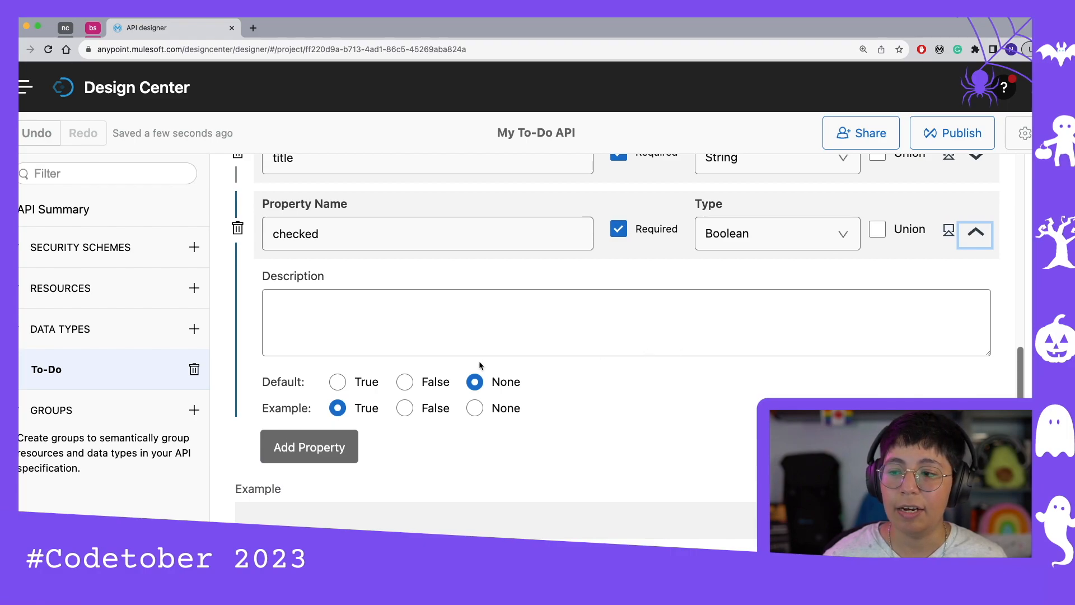
left_click(405, 383)
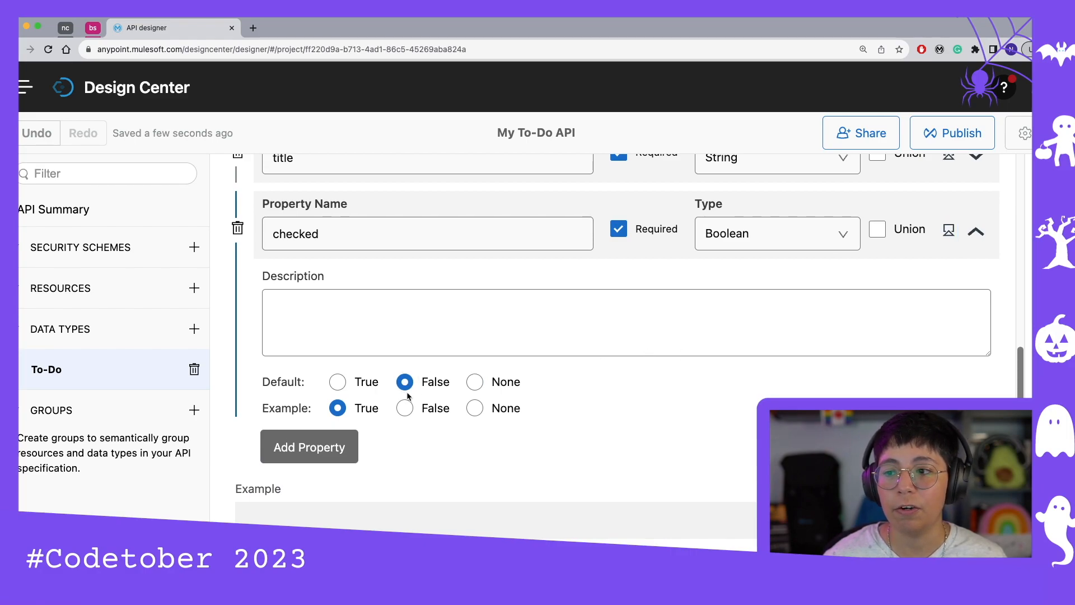
left_click(406, 409)
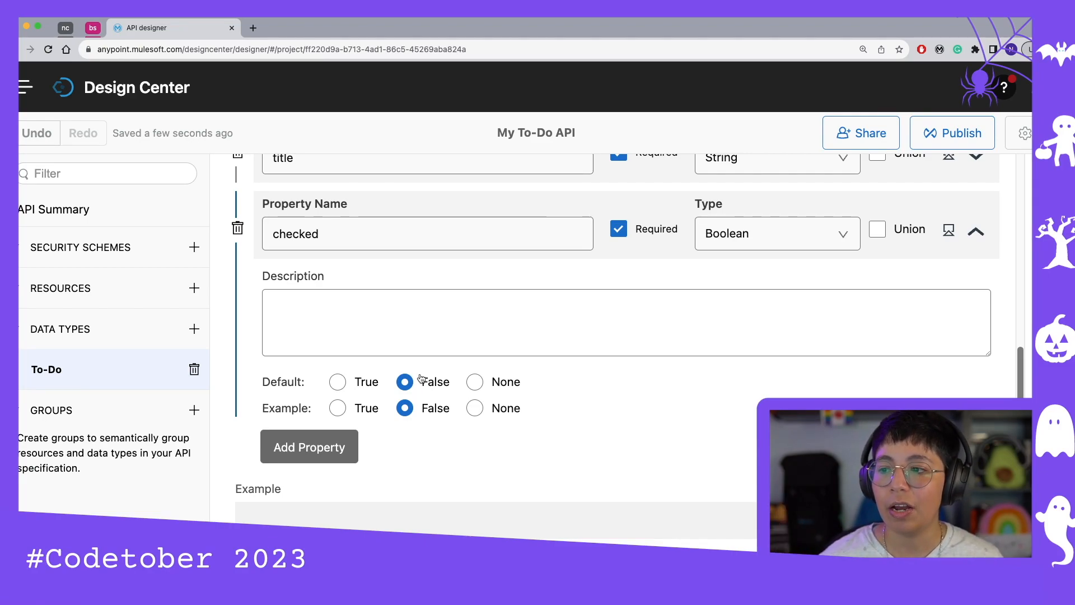
Step: Add a property named dueDate with the type Date-Only to the To-Do data type
left_click(336, 442)
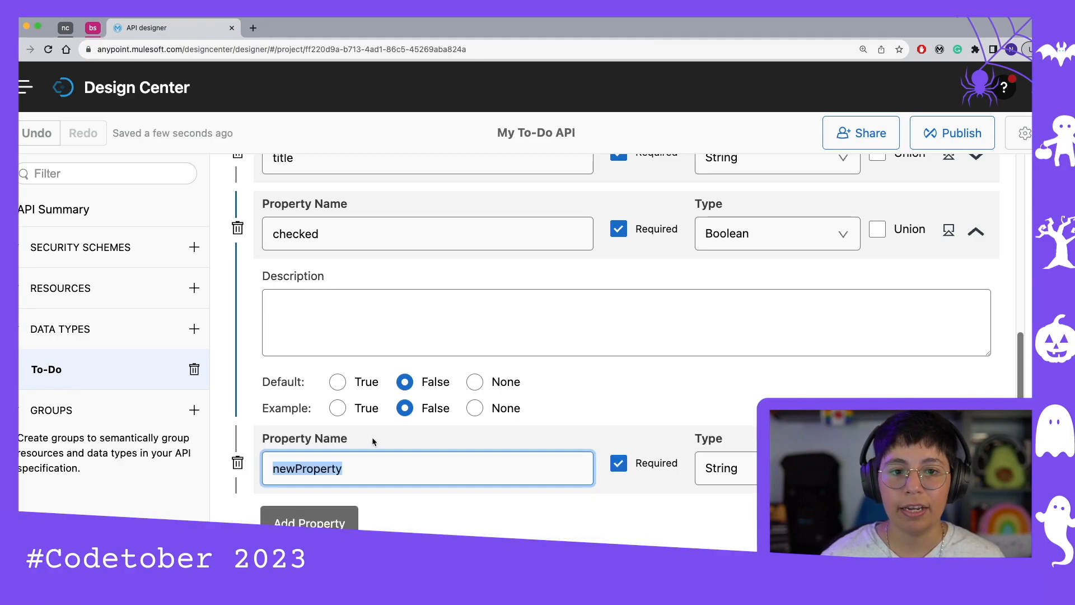
scroll(373, 442, "down", 3)
type("d")
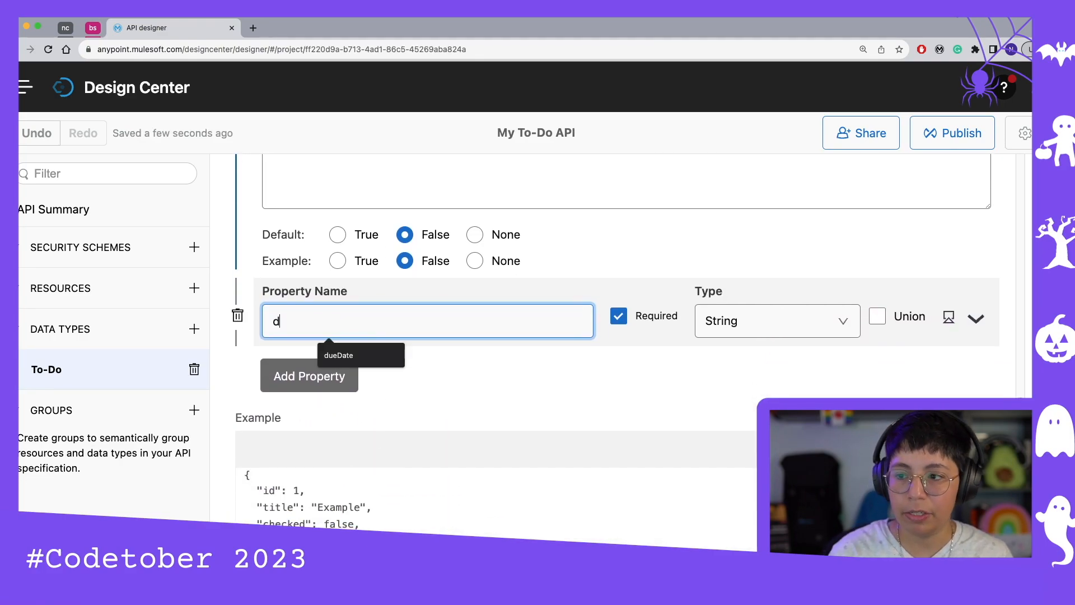
type("ueDate")
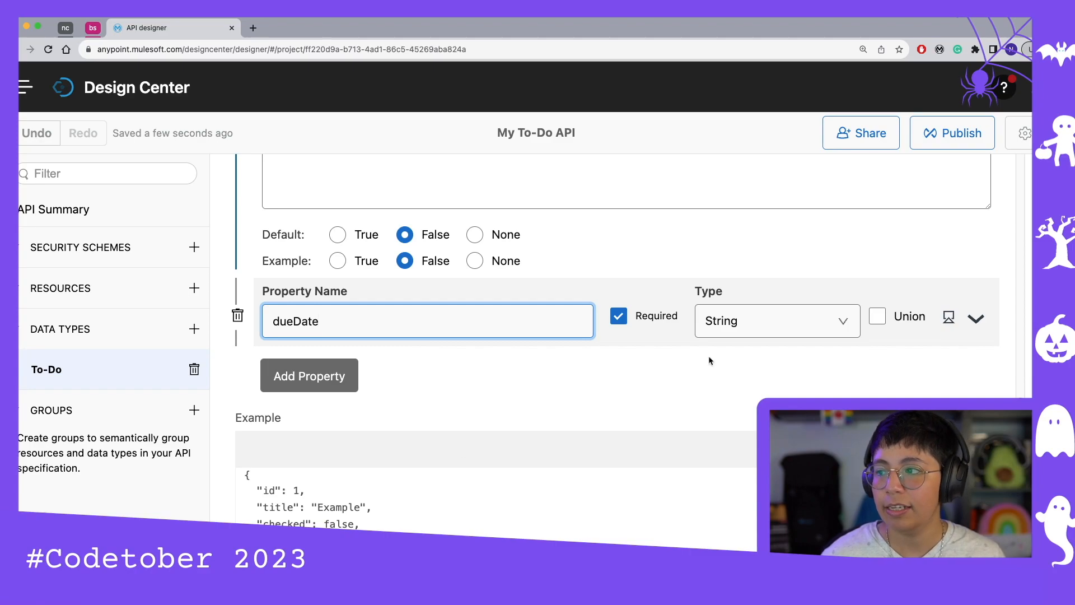
left_click(747, 321)
scroll(778, 476, "down", 3)
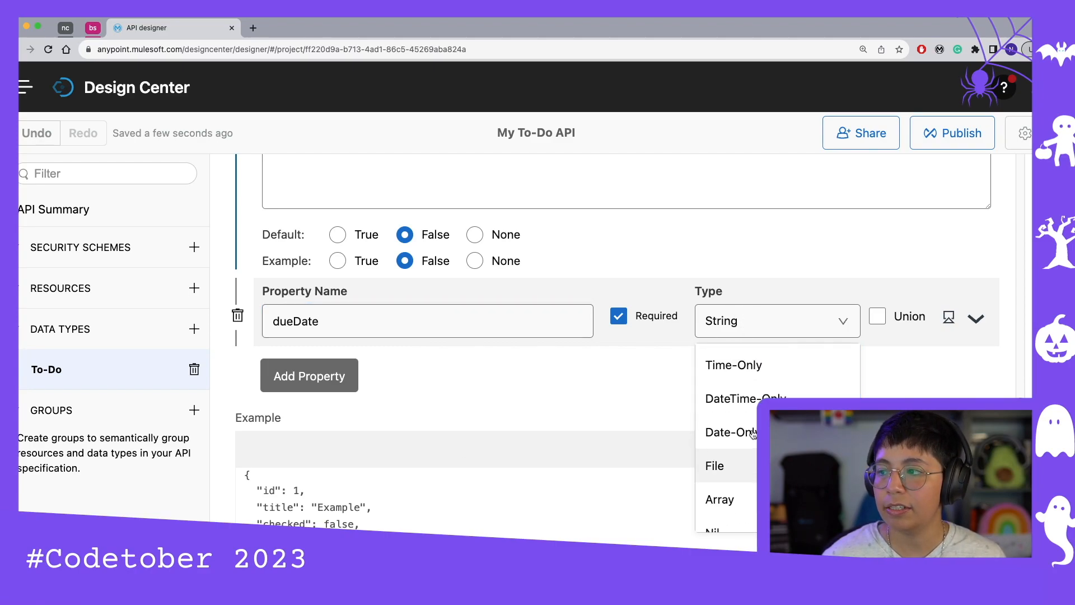
scroll(779, 476, "up", 1)
left_click(747, 491)
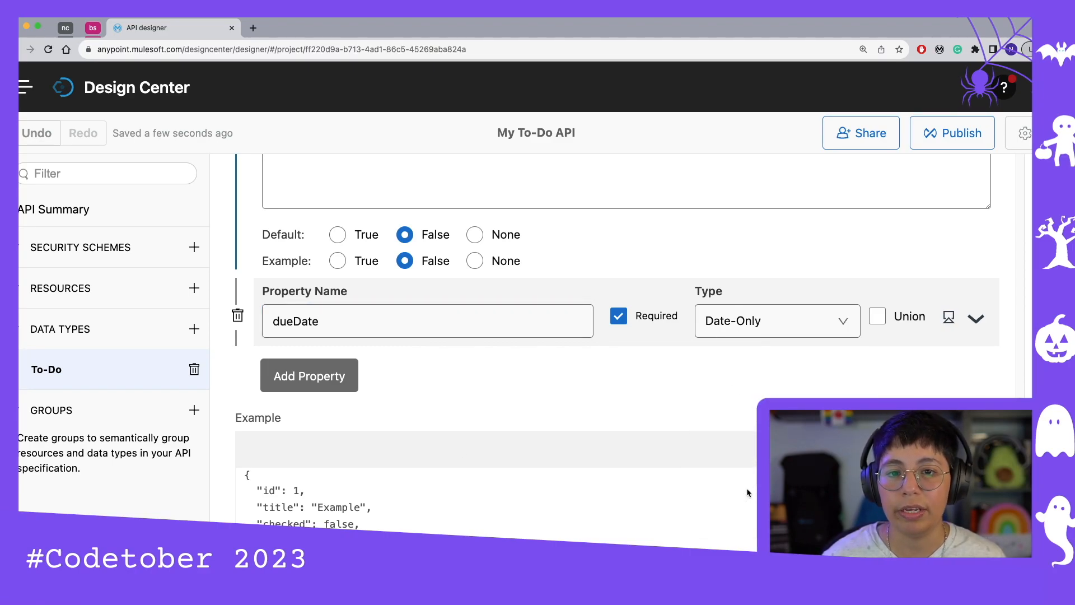
Step: Add a new resource with the path /todos
left_click(72, 289)
left_click(54, 285)
double_click(55, 287)
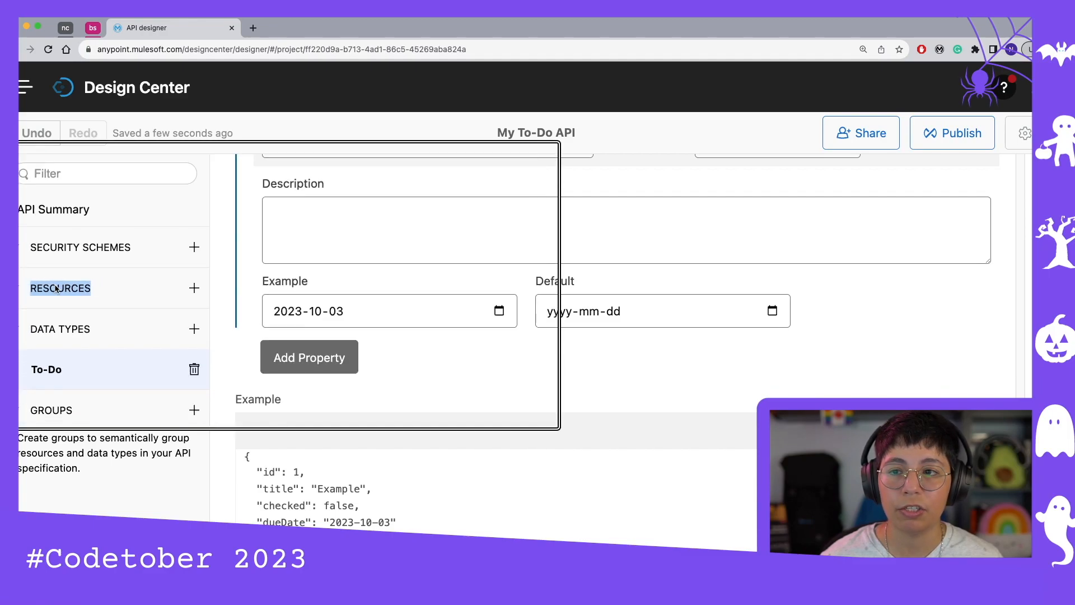
left_click(196, 290)
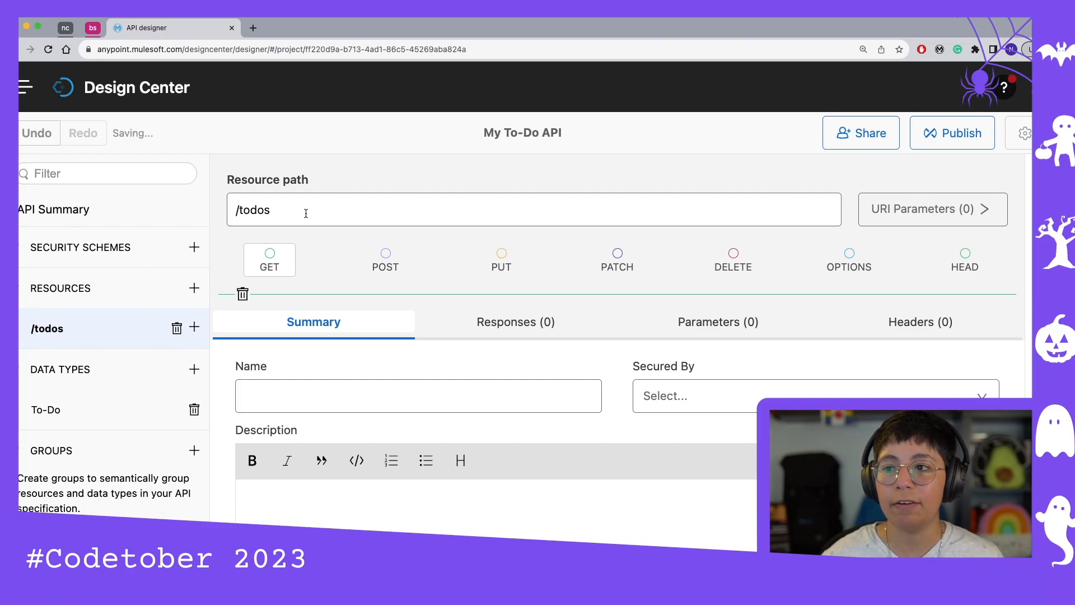
Step: Add a 200 - OK response to the GET method of the /todos resource
left_click(267, 258)
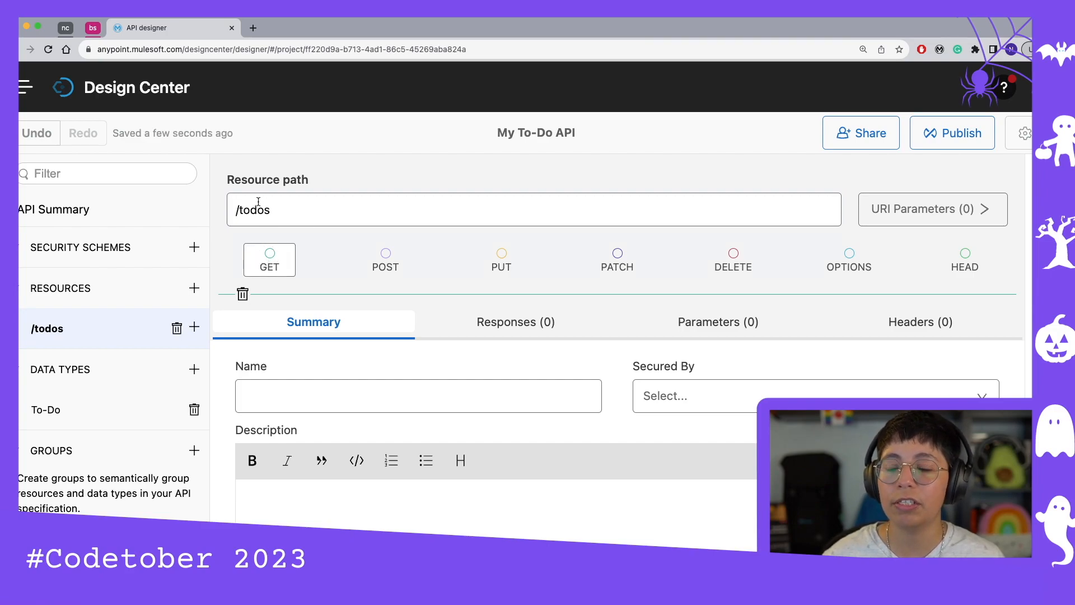
left_click(394, 260)
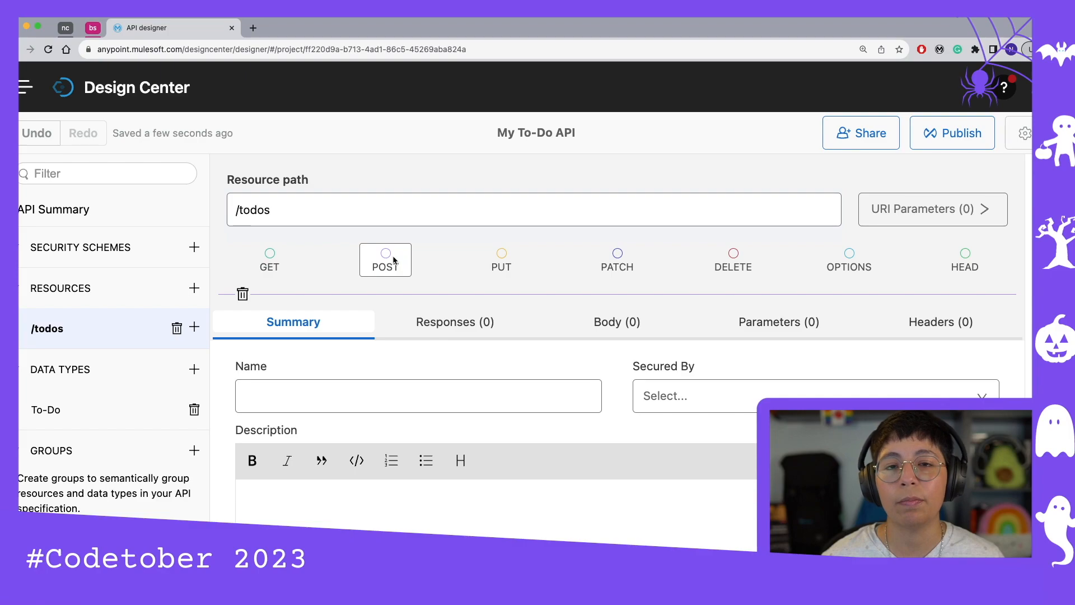
left_click(269, 257)
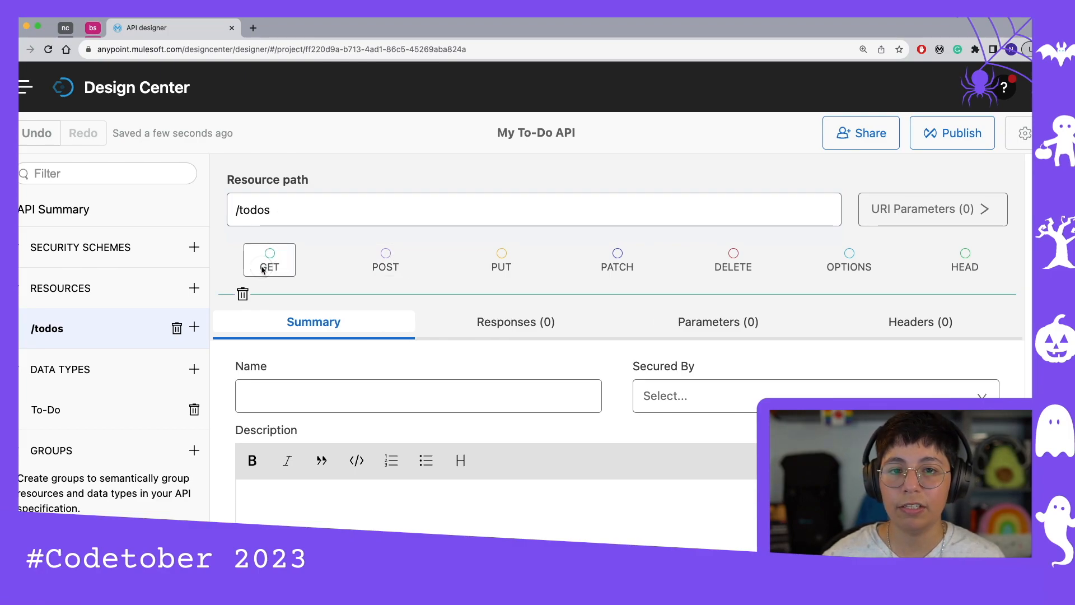
left_click(484, 325)
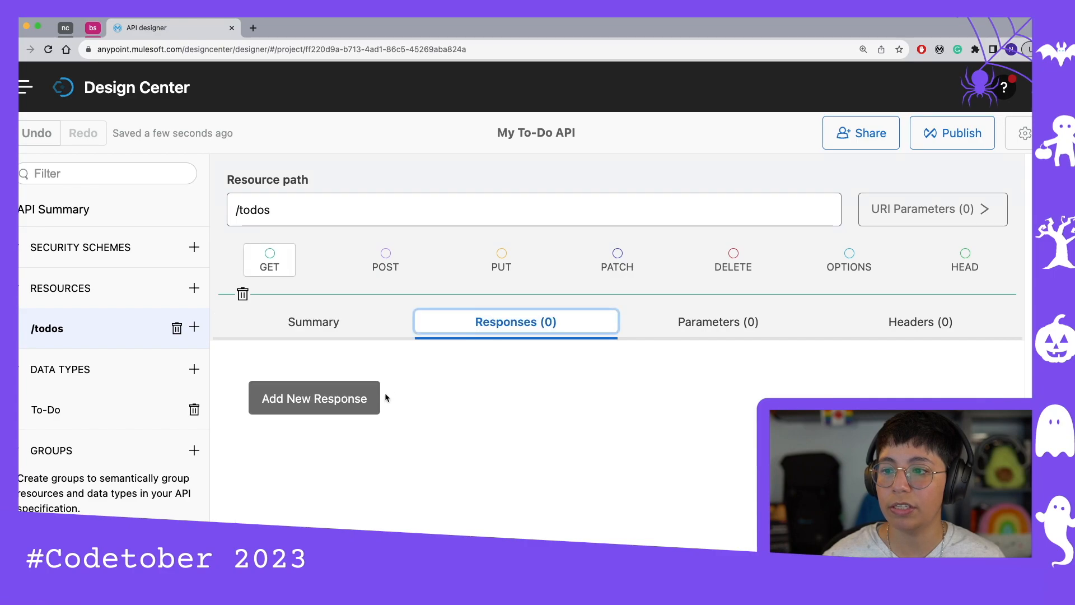
left_click(294, 404)
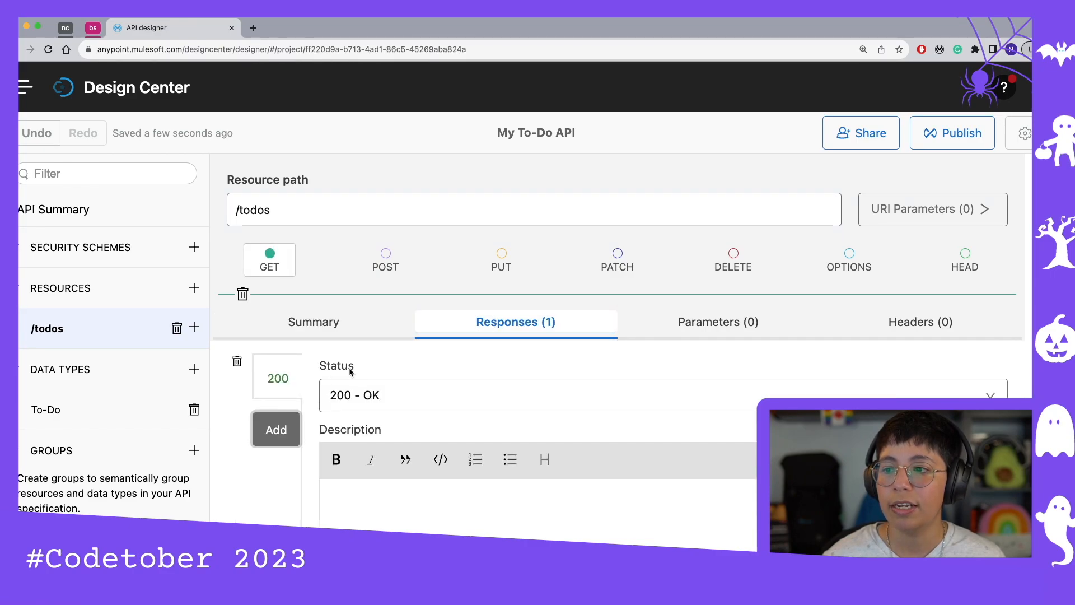
Step: Add a body to the GET method's 200 response with the default application/json media type and the type Array
scroll(347, 337, "down", 4)
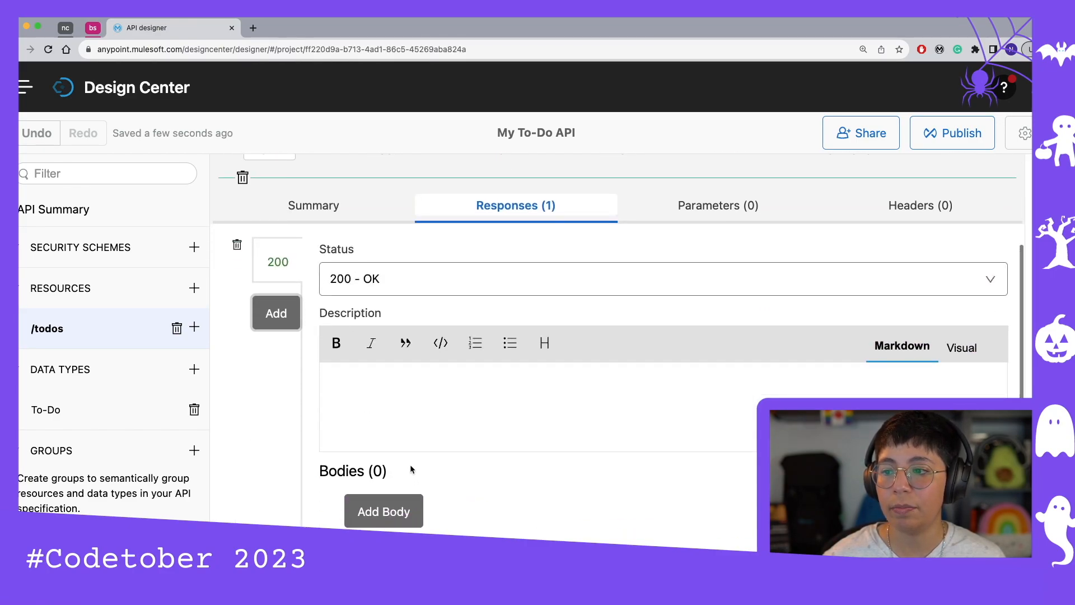
scroll(410, 470, "down", 1)
left_click(385, 496)
scroll(411, 477, "down", 3)
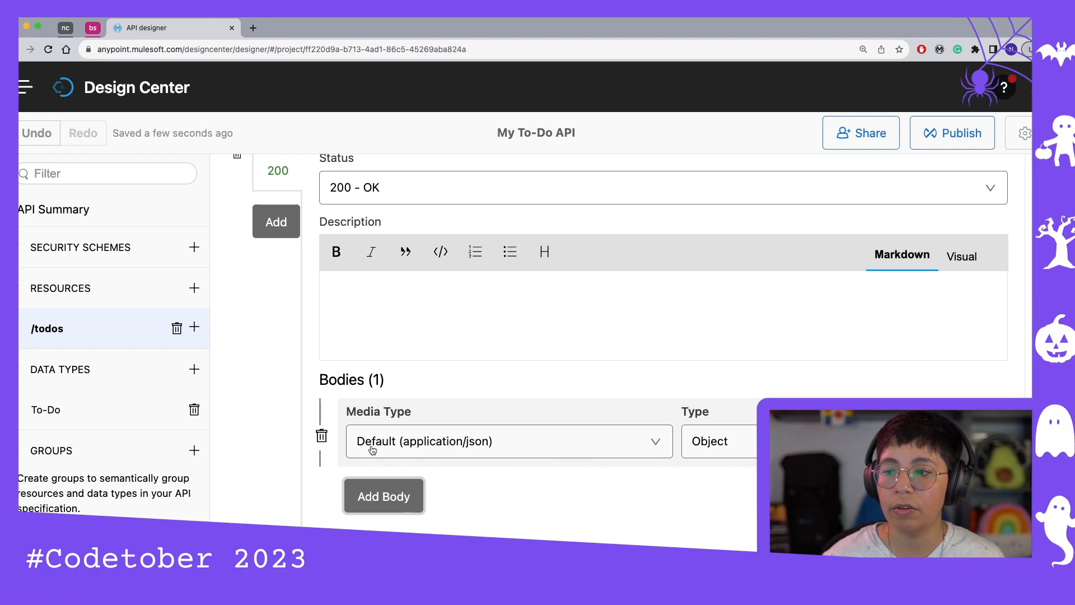
left_click(714, 444)
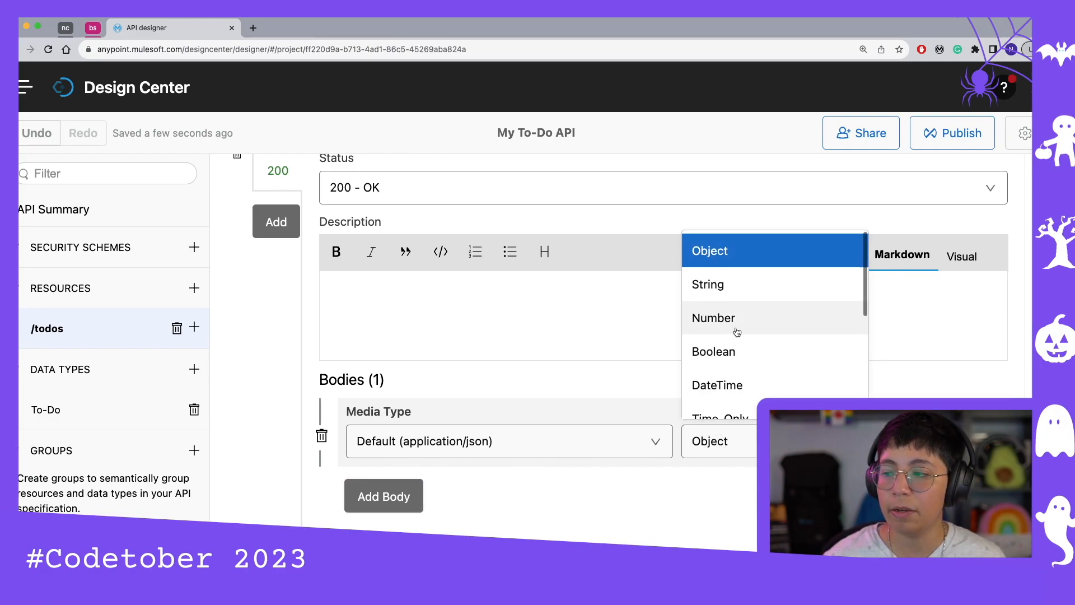
scroll(737, 332, "down", 3)
scroll(738, 332, "down", 2)
left_click(708, 350)
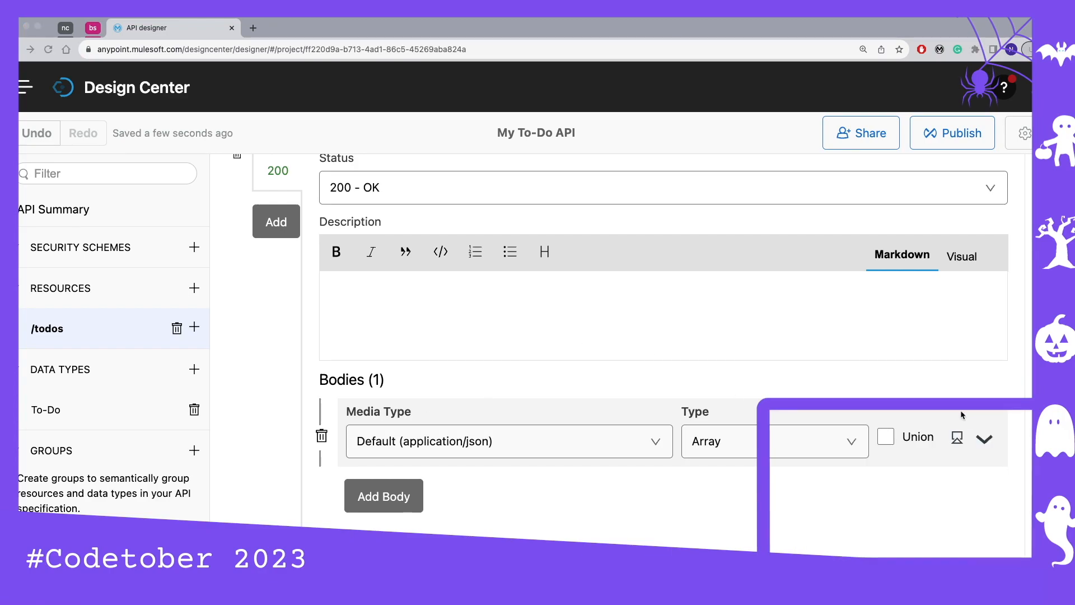
Step: Set the items type of the array body in the GET method's 200 response to To-Do
left_click(985, 425)
left_click(984, 441)
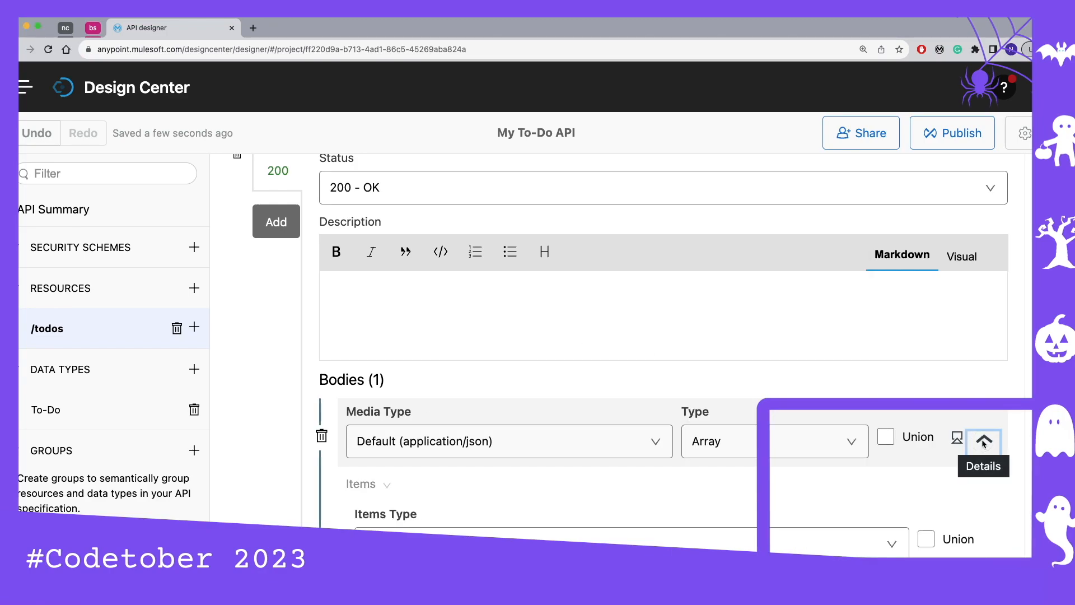
scroll(758, 343, "down", 5)
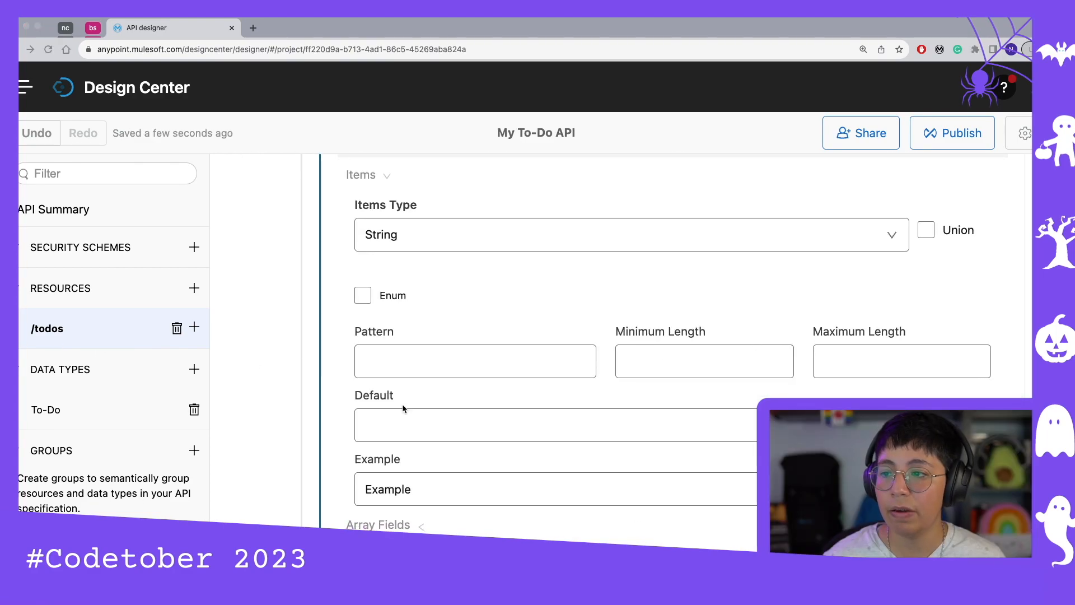
left_click(552, 306)
scroll(552, 306, "down", 2)
scroll(552, 307, "up", 2)
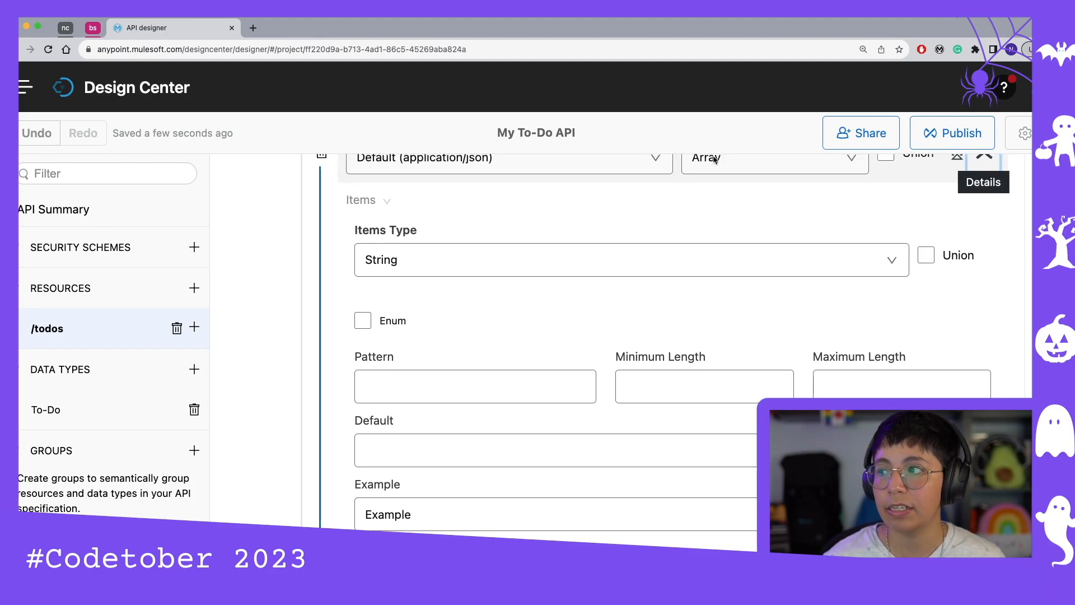
left_click(427, 257)
scroll(448, 348, "down", 5)
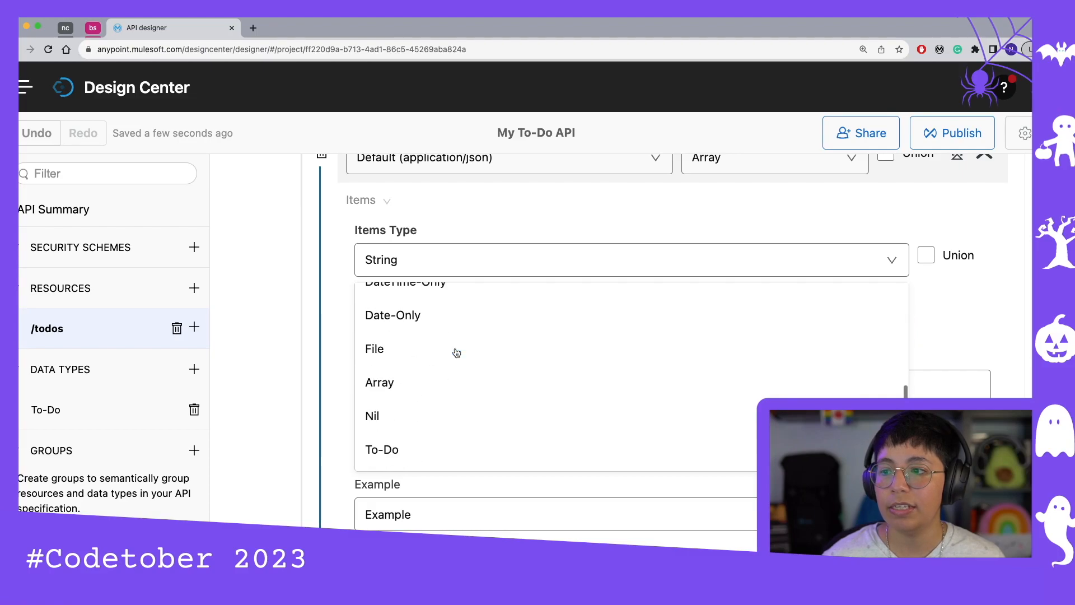
left_click(382, 450)
scroll(271, 282, "up", 5)
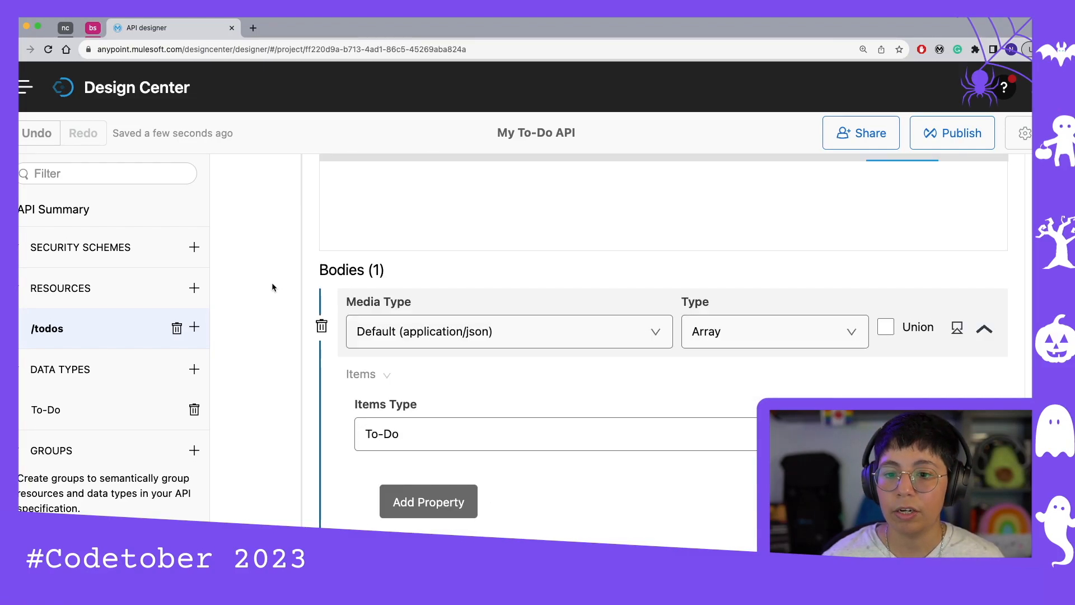
Step: Add optional query parameters titleContains (String), isChecked (Boolean), fromDate (Date-Only) and toDate (Date-Only) to the GET method of /todos
scroll(271, 283, "up", 10)
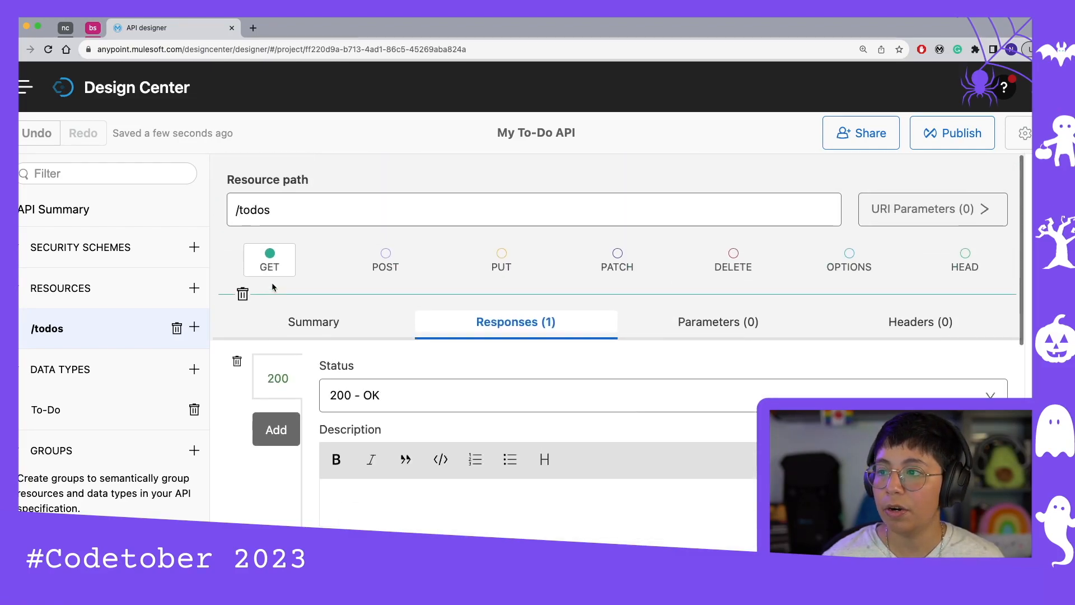
left_click(714, 322)
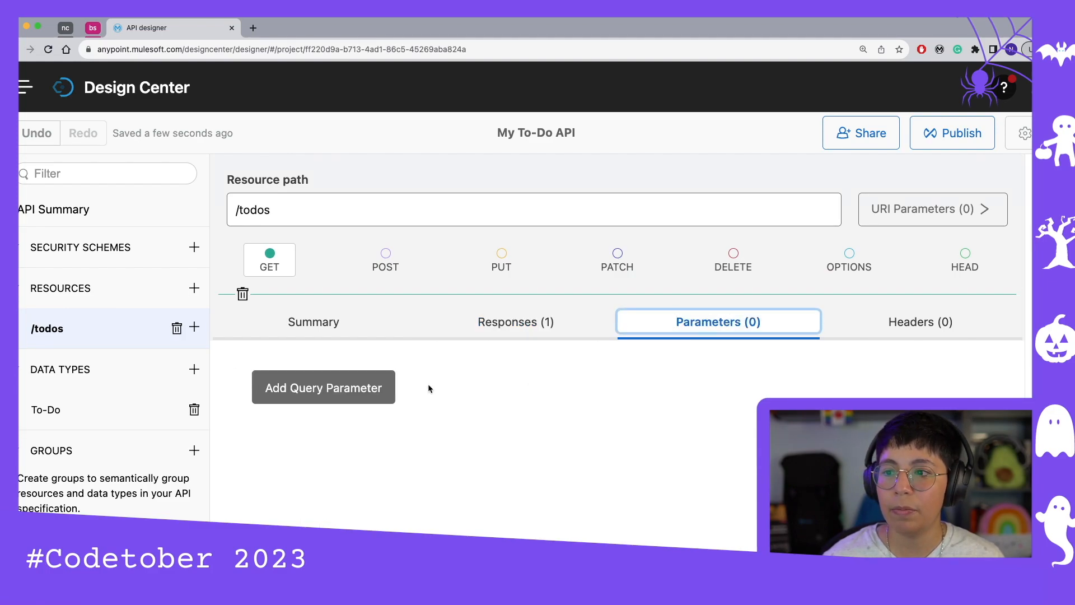
left_click(378, 388)
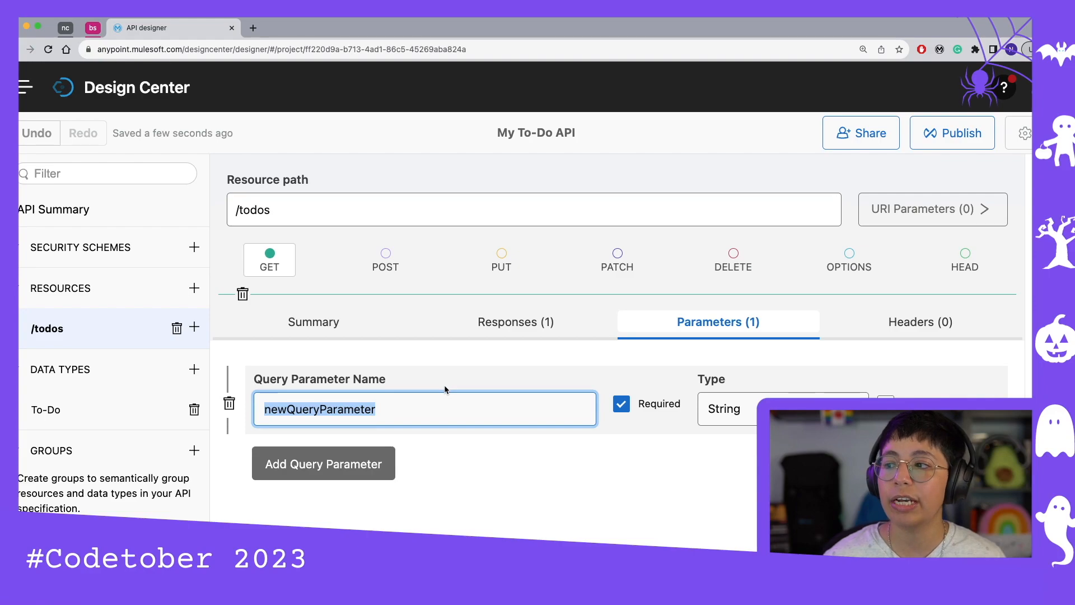
left_click(625, 409)
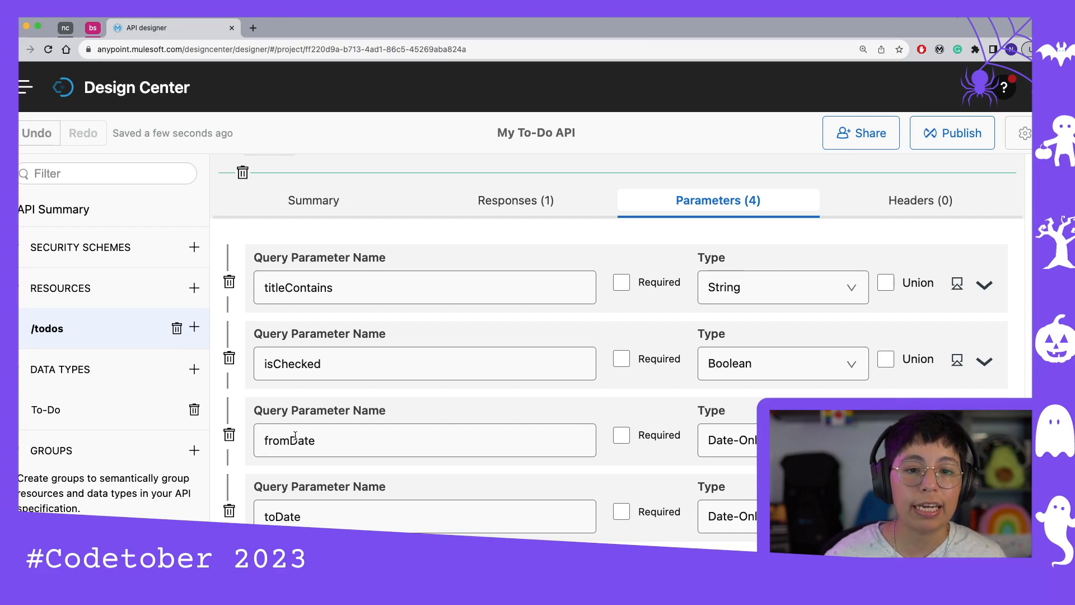
Step: Add a request body to the POST method of /todos with the default application/json media type and the type To-Do
scroll(587, 243, "up", 3)
left_click(384, 266)
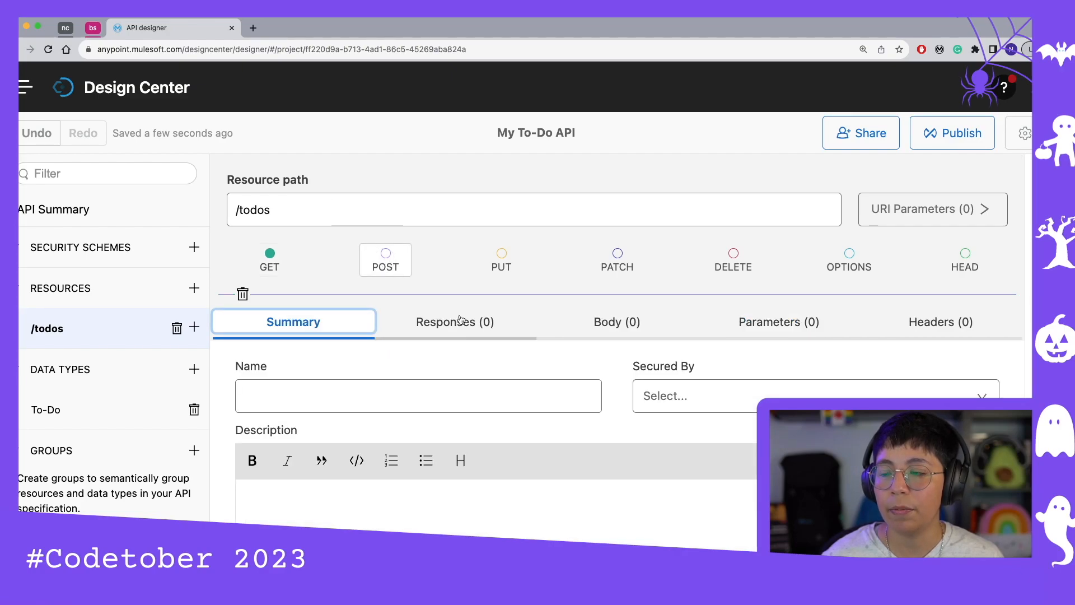
left_click(621, 326)
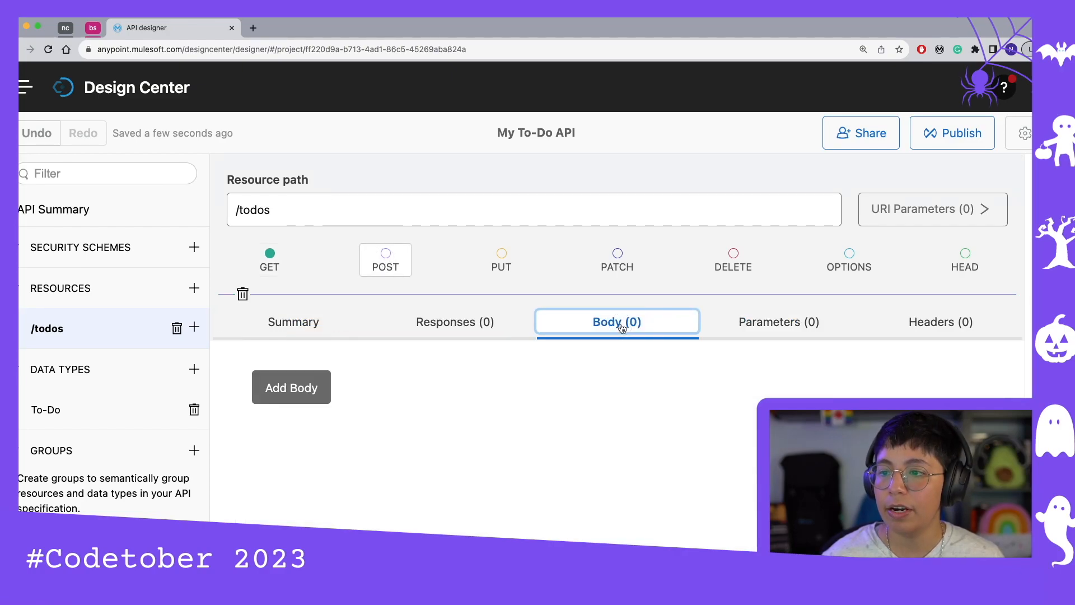
left_click(288, 386)
left_click(679, 411)
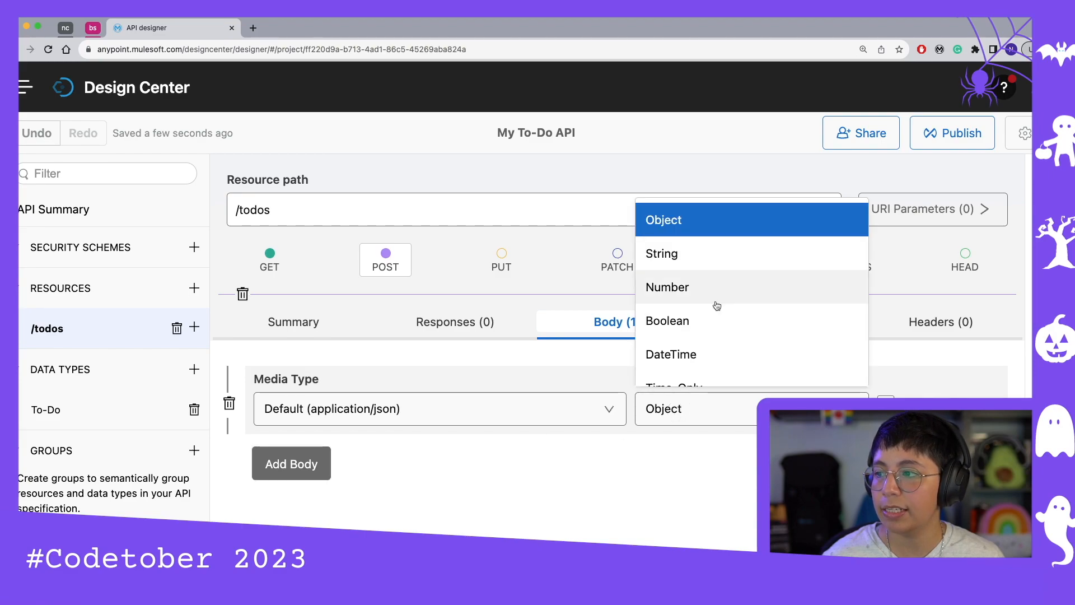
scroll(700, 314, "down", 3)
left_click(682, 361)
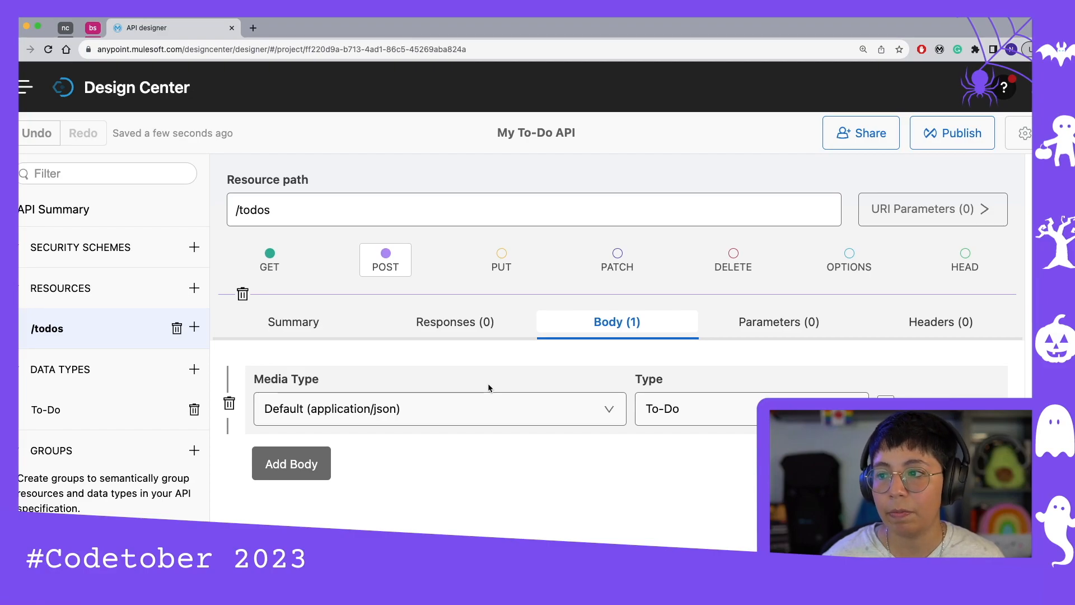
Step: Add a 201 - Created response to the POST method of the /todos resource
left_click(436, 321)
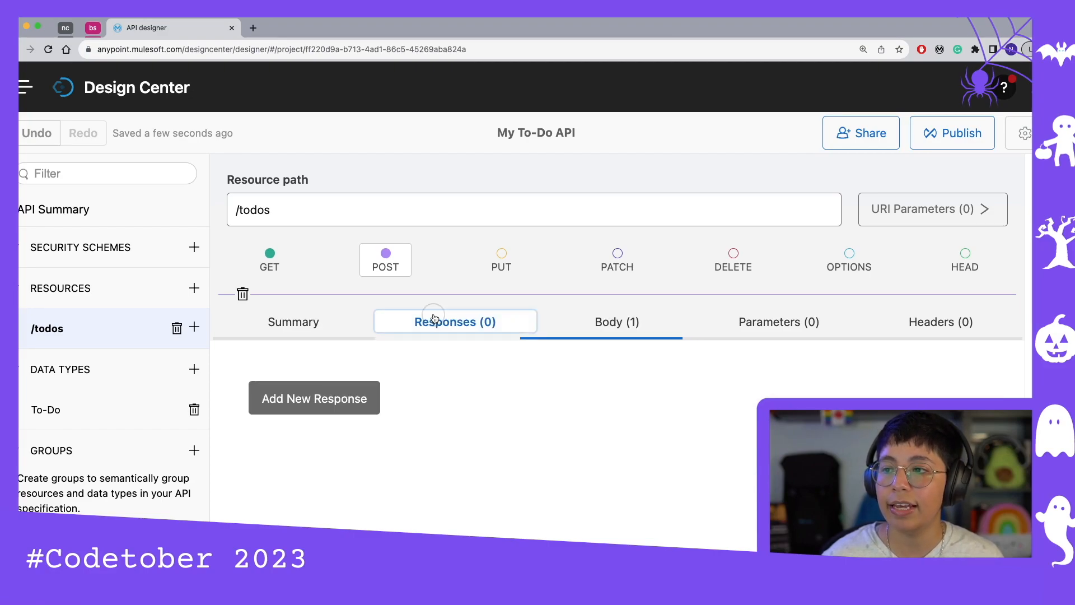
left_click(345, 388)
left_click(339, 395)
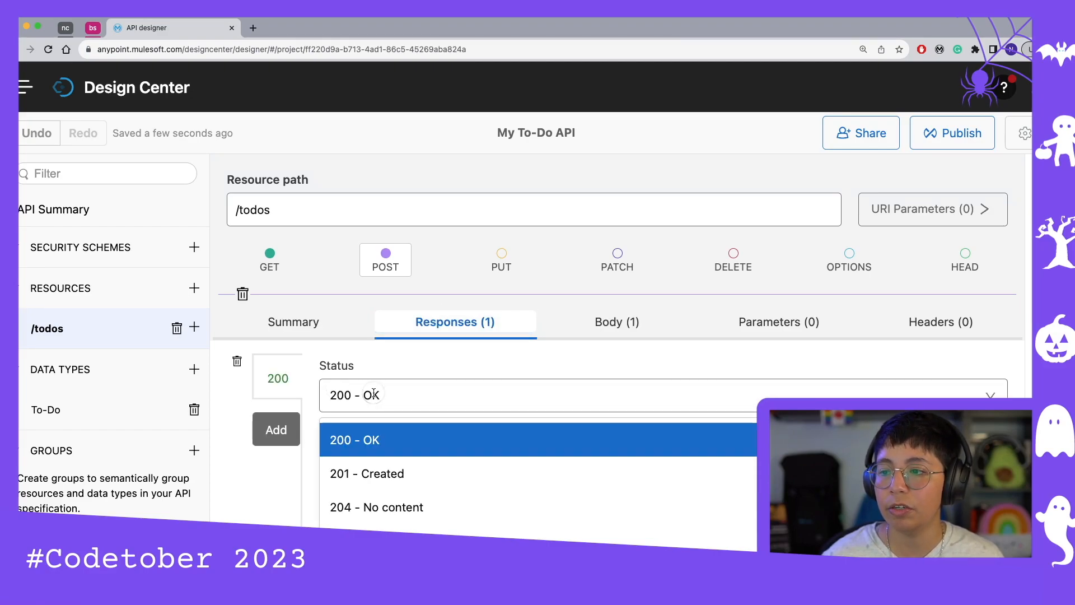
left_click(355, 473)
Step: Add a body to the POST method's 201 response with the default application/json media type and the type To-Do
scroll(370, 485, "down", 4)
left_click(387, 497)
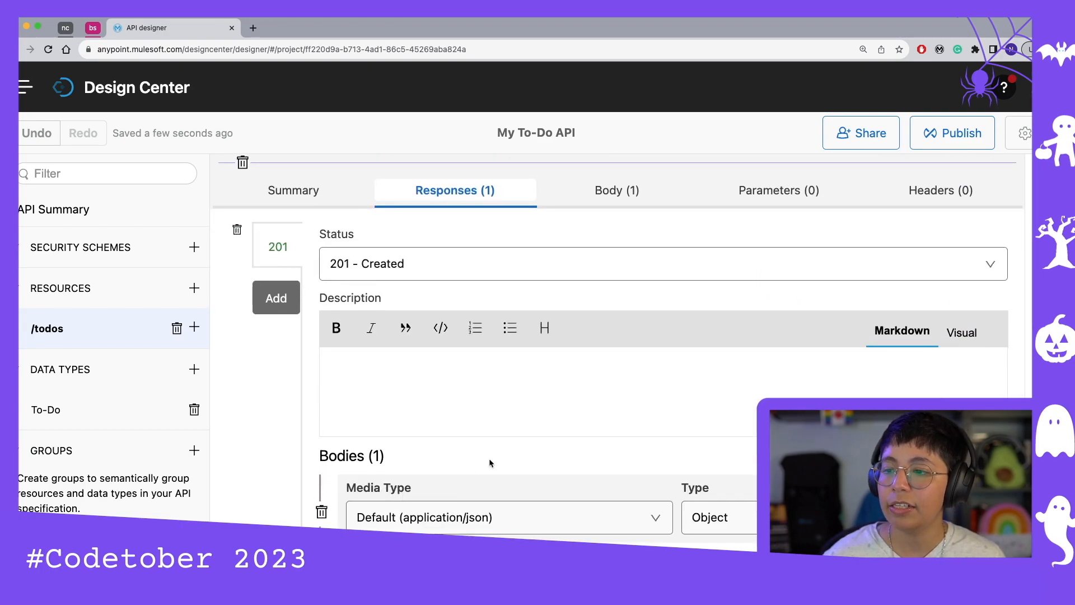
scroll(466, 473, "down", 2)
left_click(720, 446)
scroll(758, 356, "down", 4)
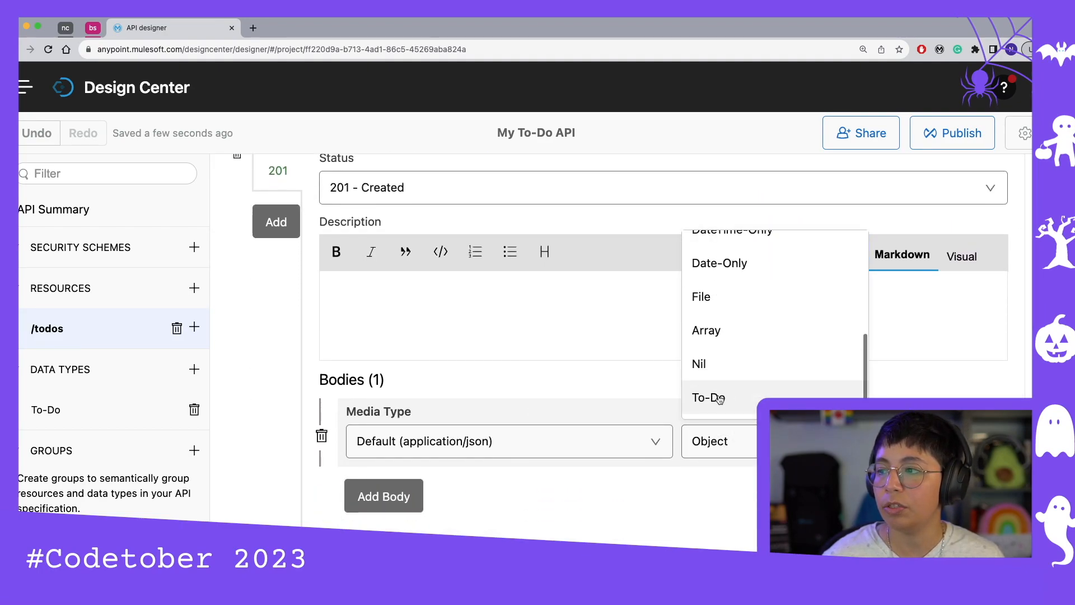
left_click(709, 397)
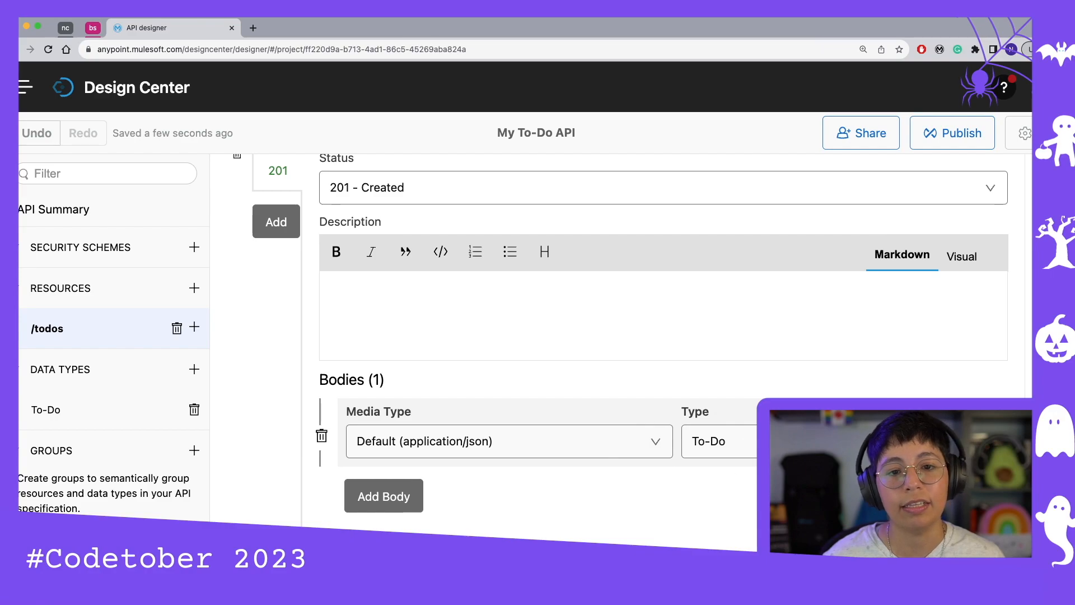
Step: Add a nested resource under /todos with the path /todos/{id}
left_click(194, 328)
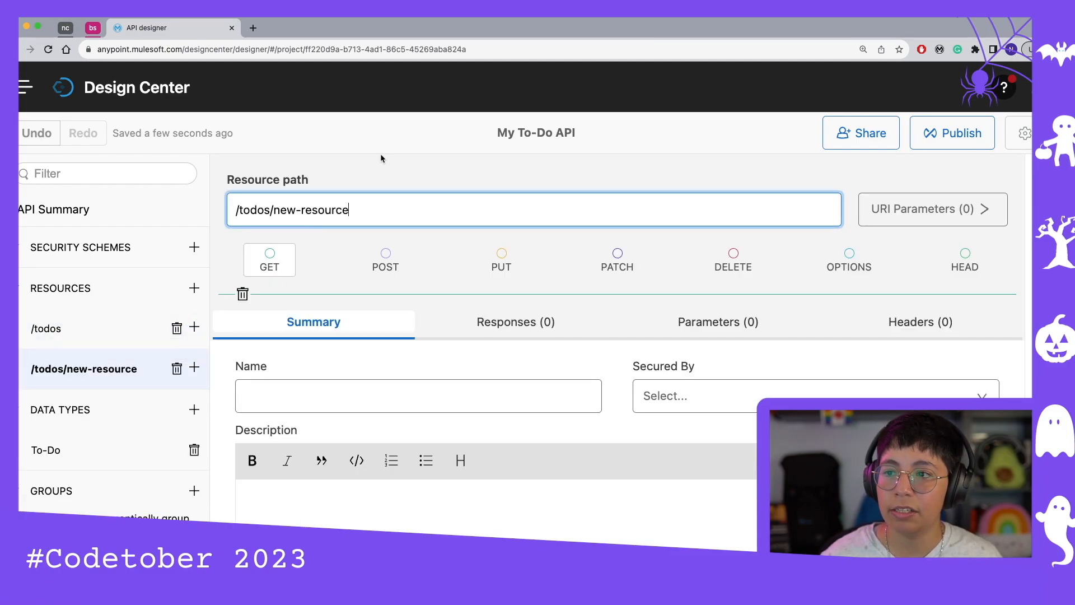
left_click_drag(348, 209, 274, 211)
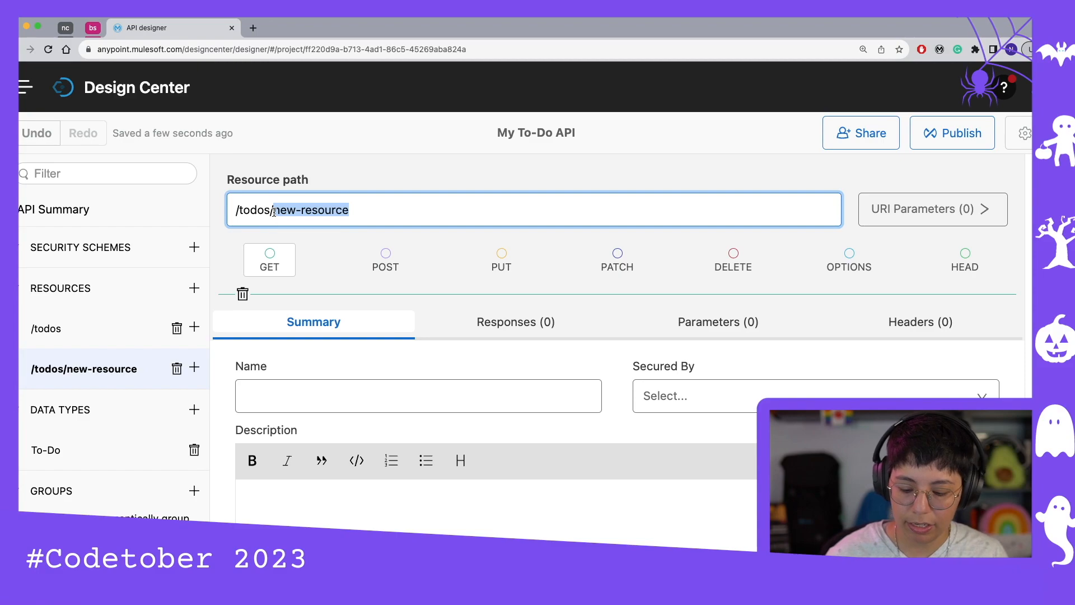
key("BackSpace")
type("{}")
type("id")
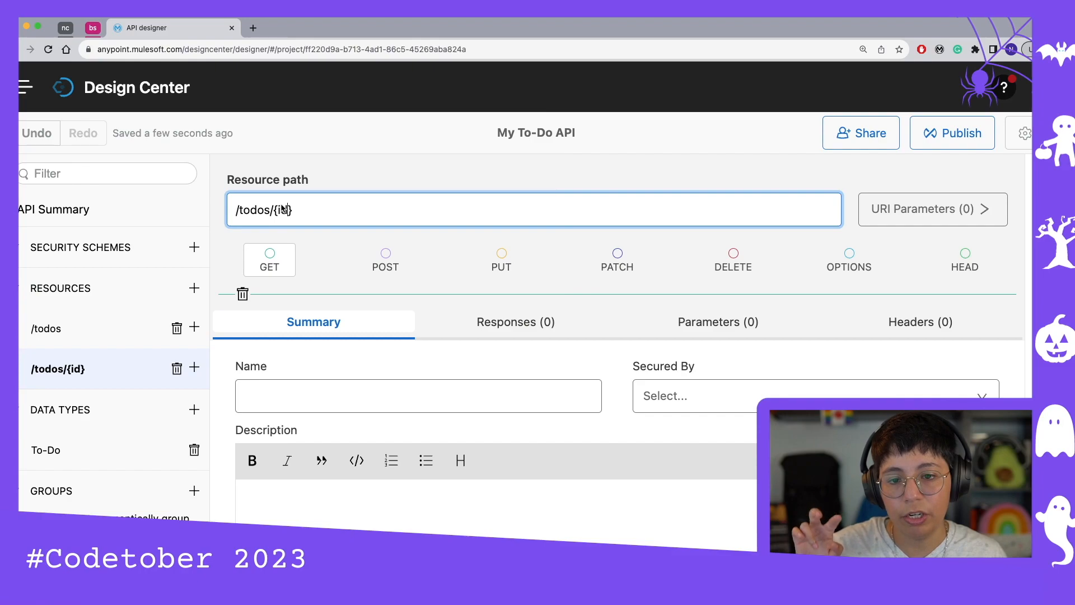
Step: Add a required URI parameter named id with the type Number to the /todos/{id} resource
left_click(922, 210)
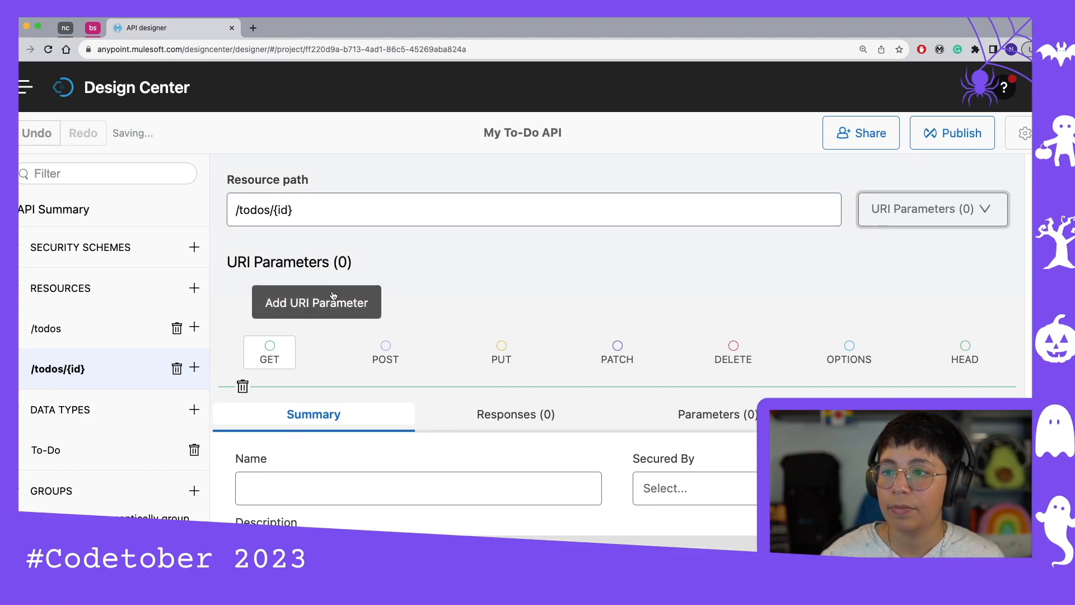
left_click(317, 302)
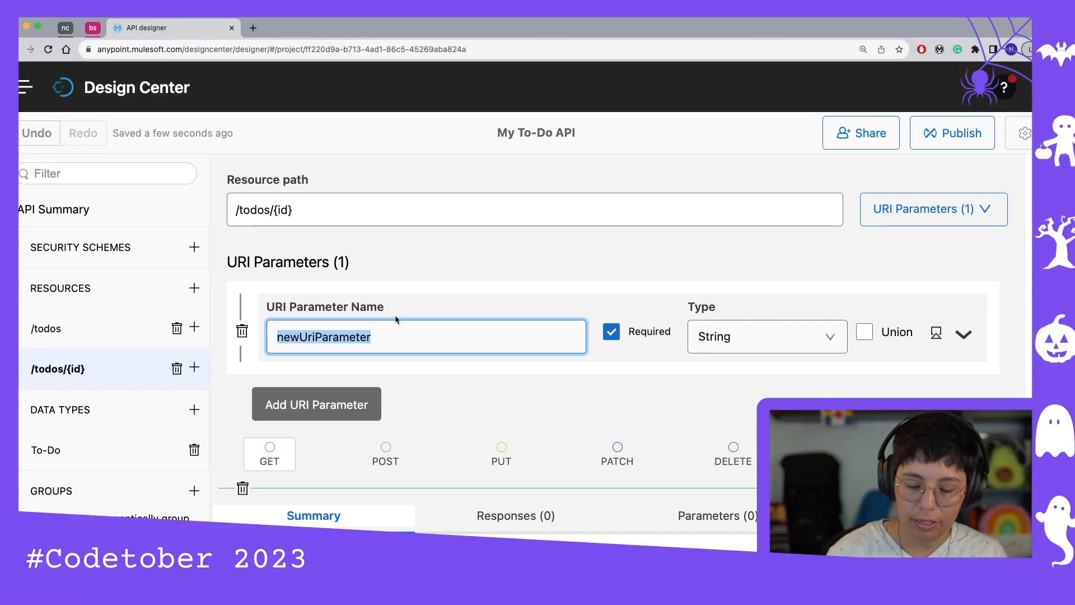
type("id")
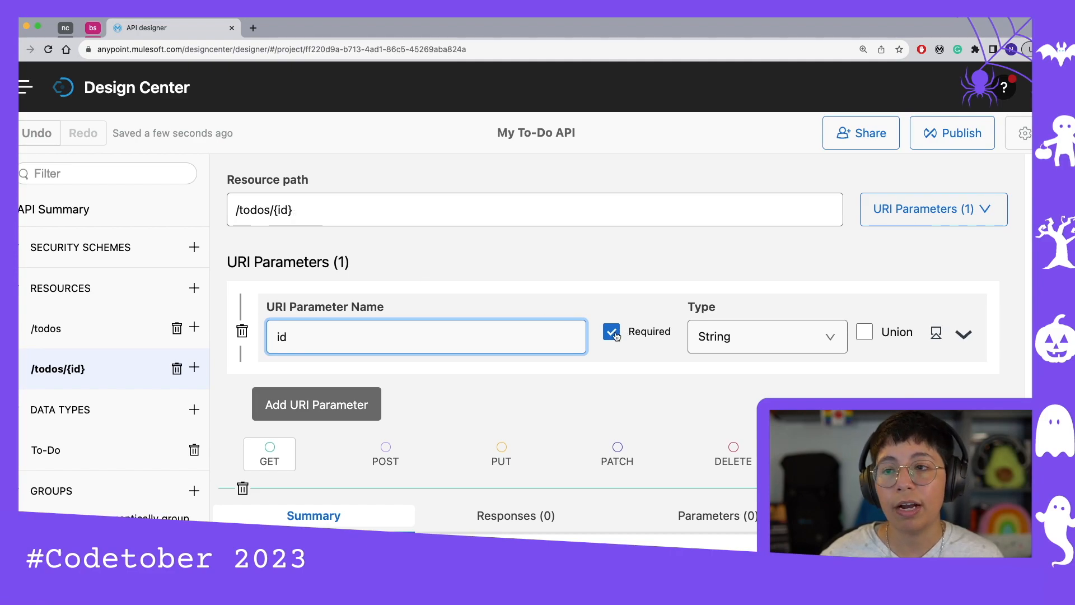
left_click(732, 338)
left_click(733, 451)
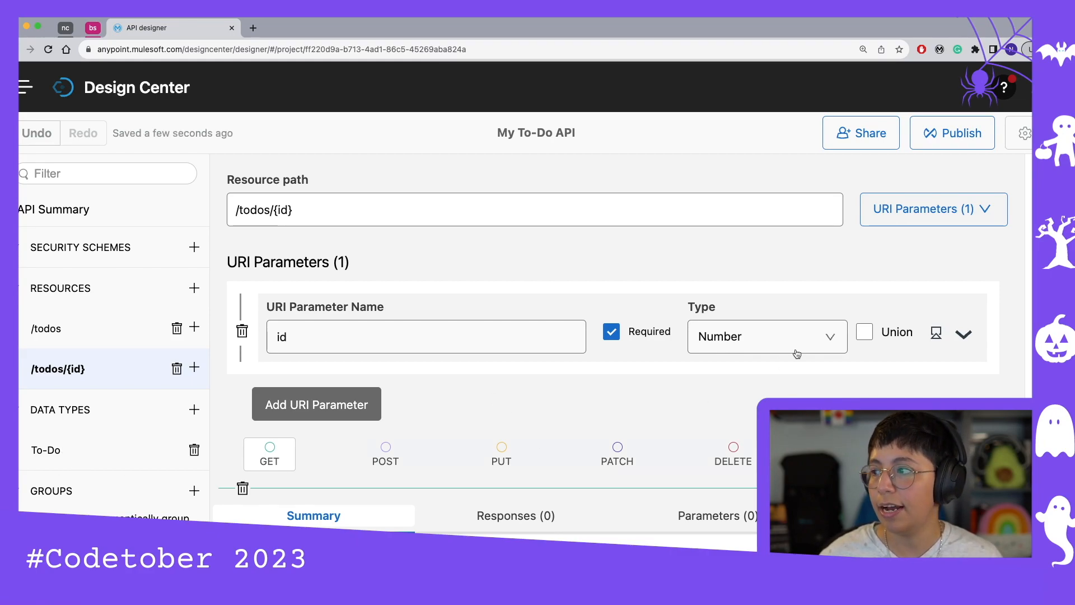
scroll(475, 381, "down", 2)
scroll(476, 385, "up", 2)
left_click(882, 210)
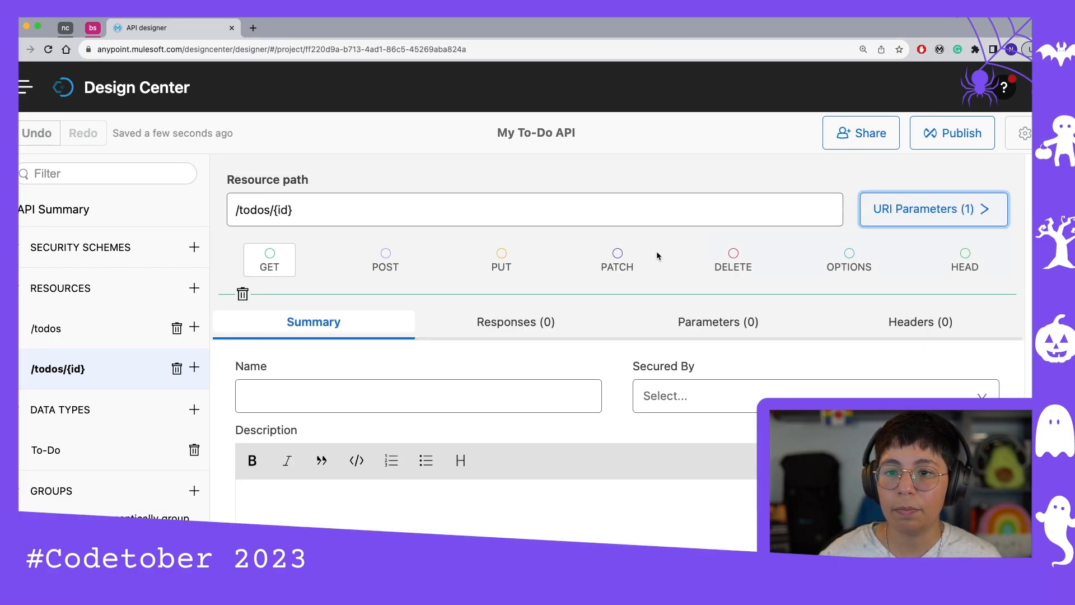
Step: Add a 200 - OK response to the GET method of the /todos/{id} resource
scroll(657, 251, "down", 2)
scroll(650, 257, "up", 2)
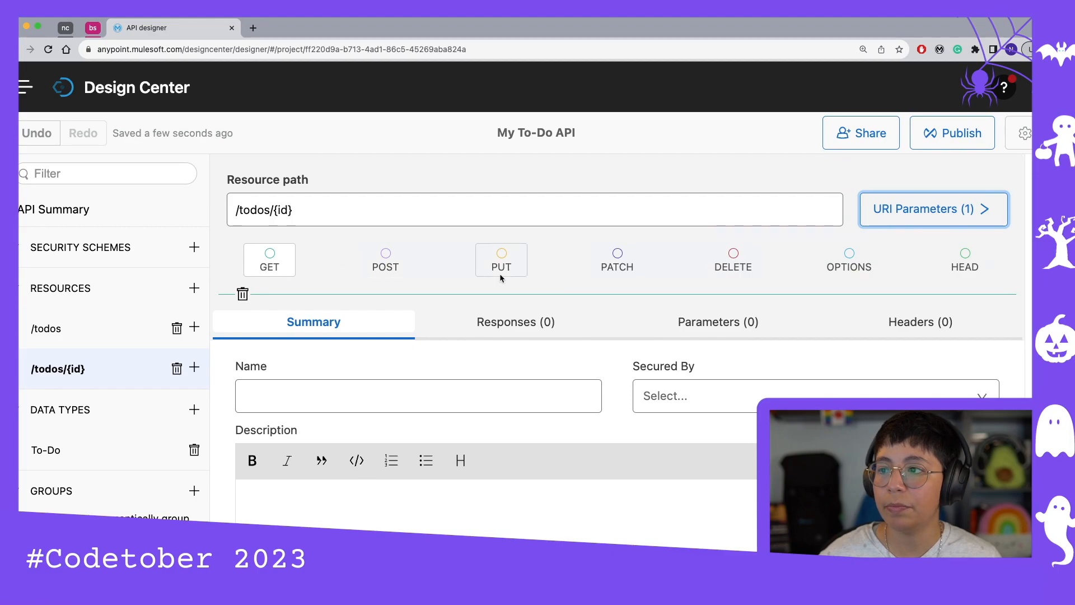
left_click(264, 255)
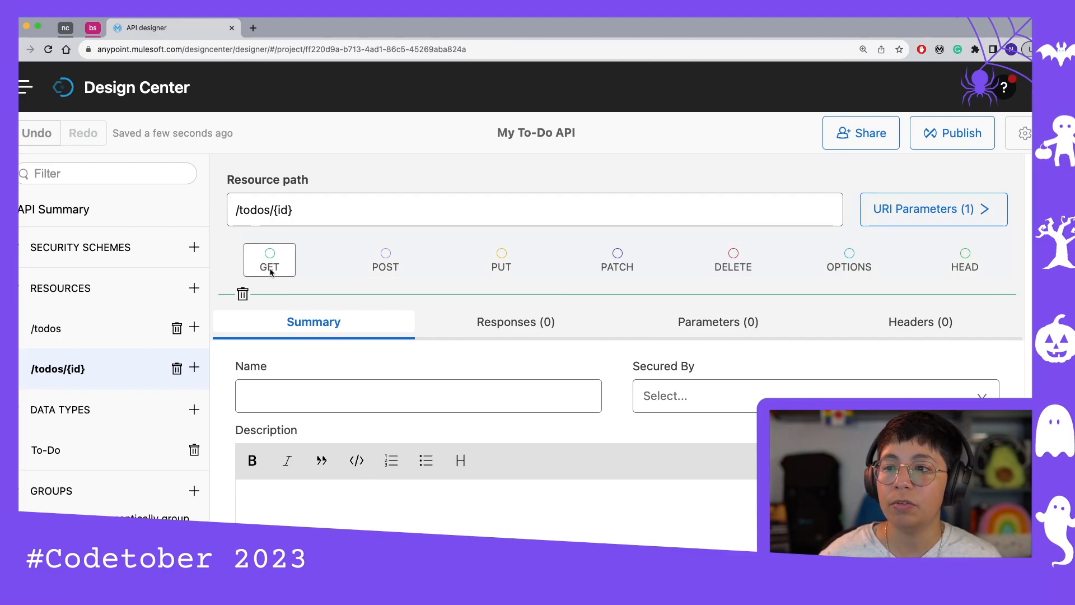
left_click(492, 321)
left_click(352, 399)
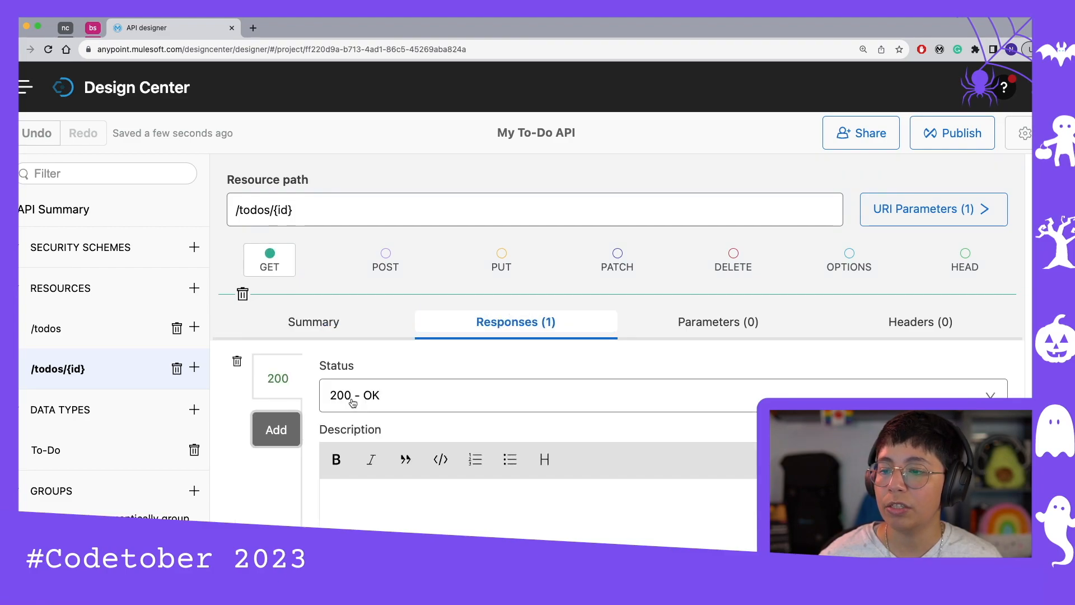
Step: Add a body of type To-Do with the default application/json media type to the 200 response of the /todos/{id} GET method
scroll(549, 405, "down", 2)
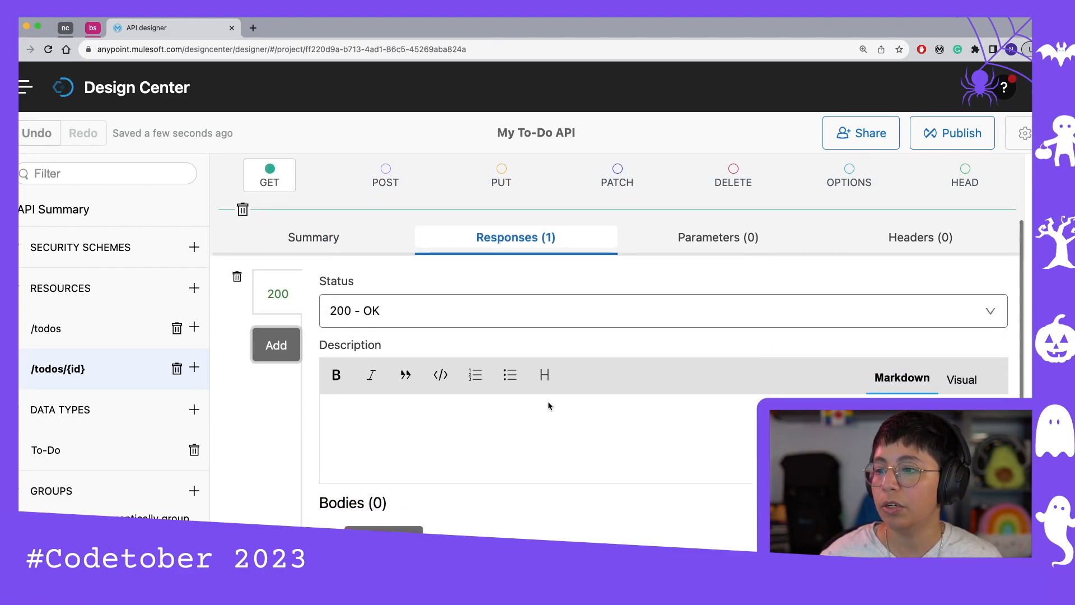
scroll(548, 404, "down", 2)
left_click(384, 496)
left_click(727, 514)
scroll(724, 456, "down", 3)
left_click(719, 470)
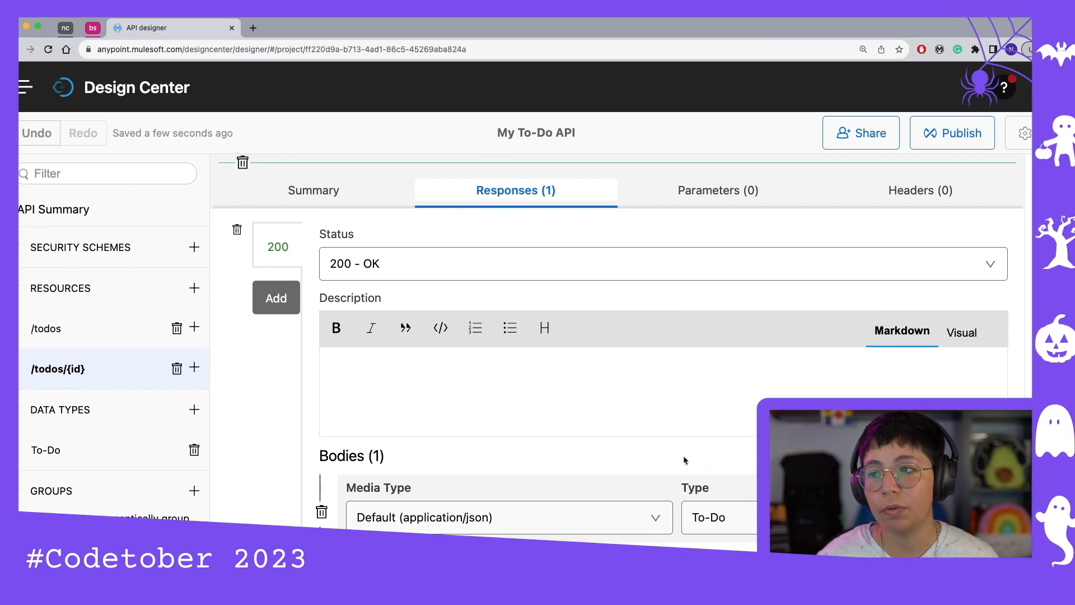
Step: Add a request body of type To-Do with the default application/json media type to the PUT method of /todos/{id}
scroll(516, 373, "up", 4)
left_click(503, 263)
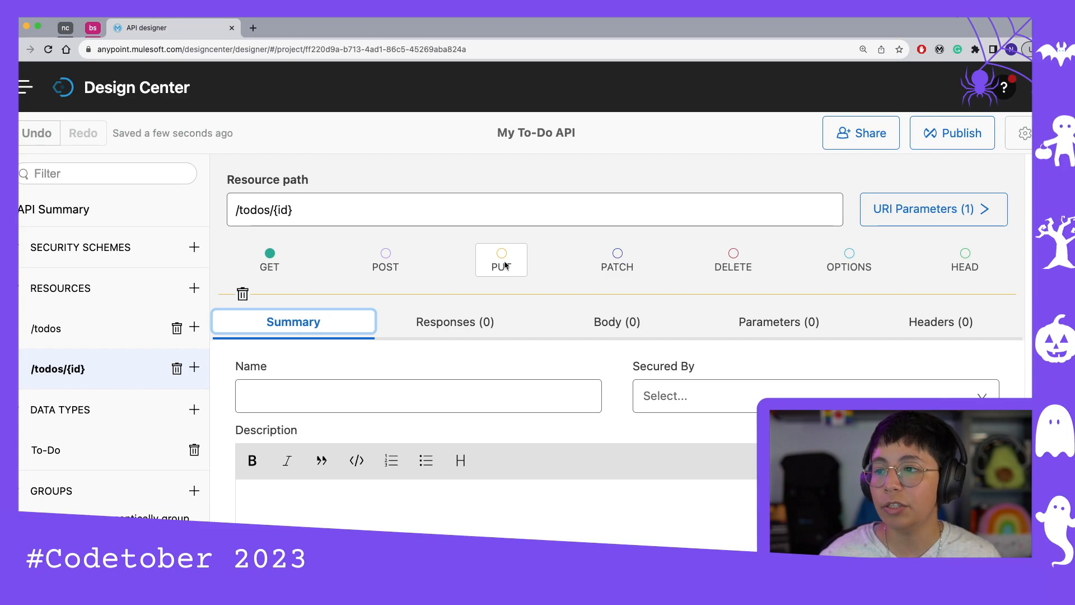
left_click(504, 265)
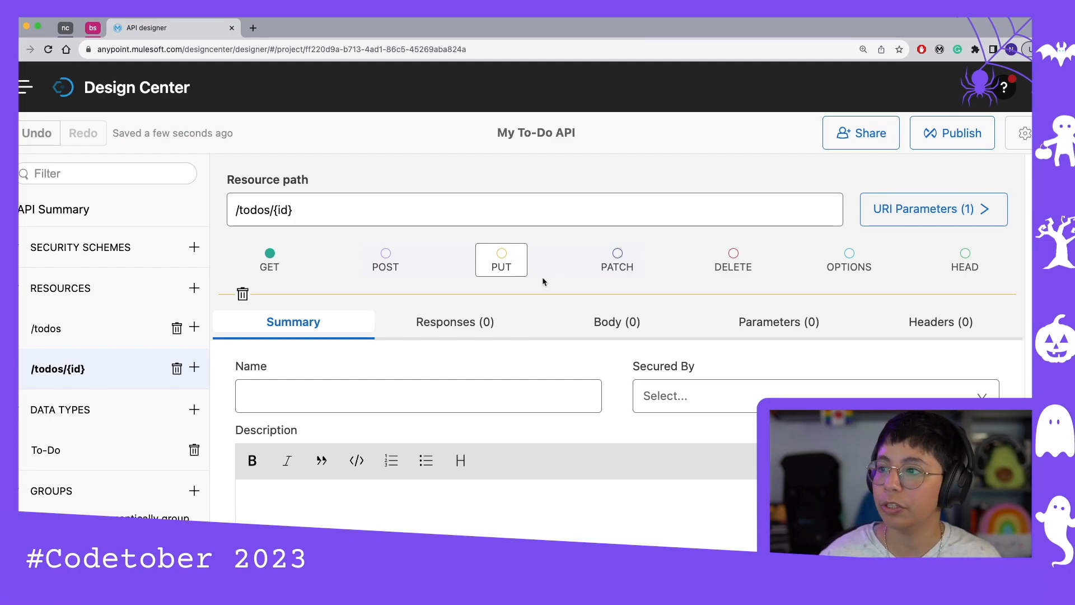
left_click(598, 322)
left_click(322, 388)
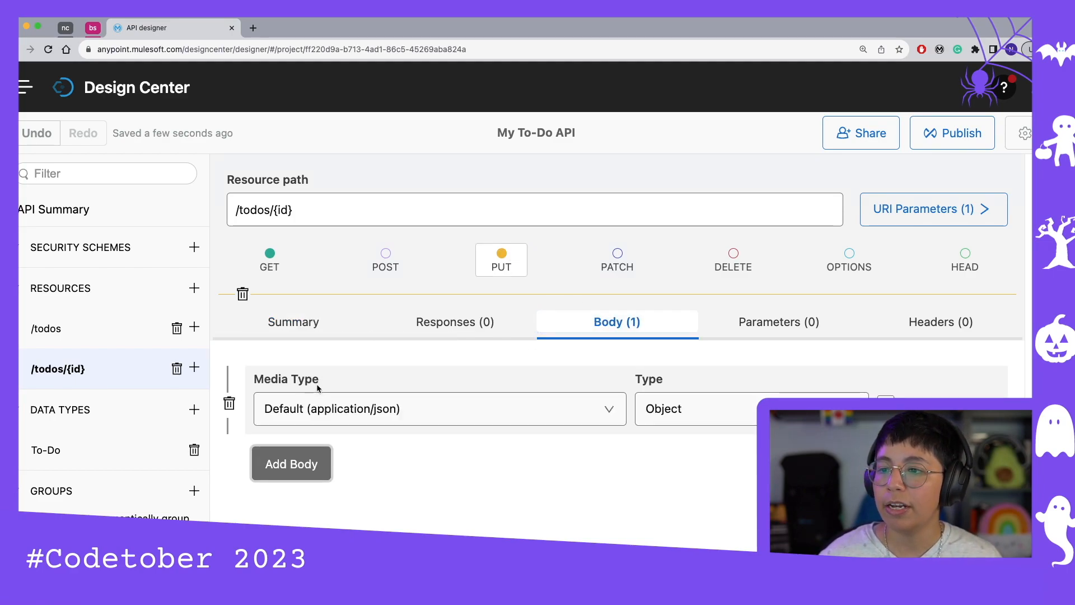
left_click(680, 415)
scroll(704, 341, "down", 5)
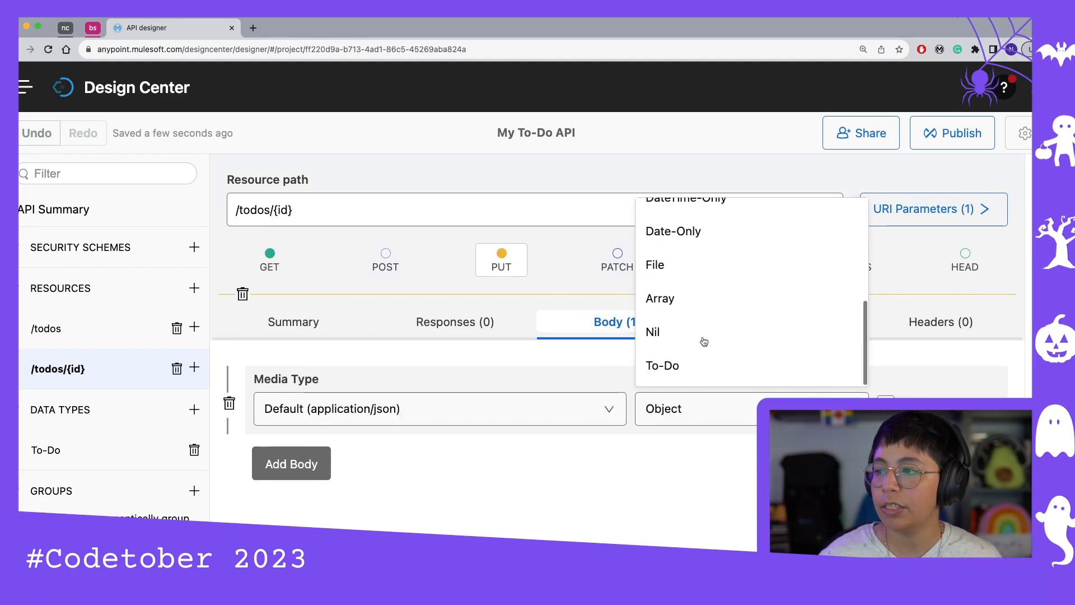
left_click(670, 363)
Step: Add a 200 - OK response to the PUT method of the /todos/{id} resource
left_click(453, 323)
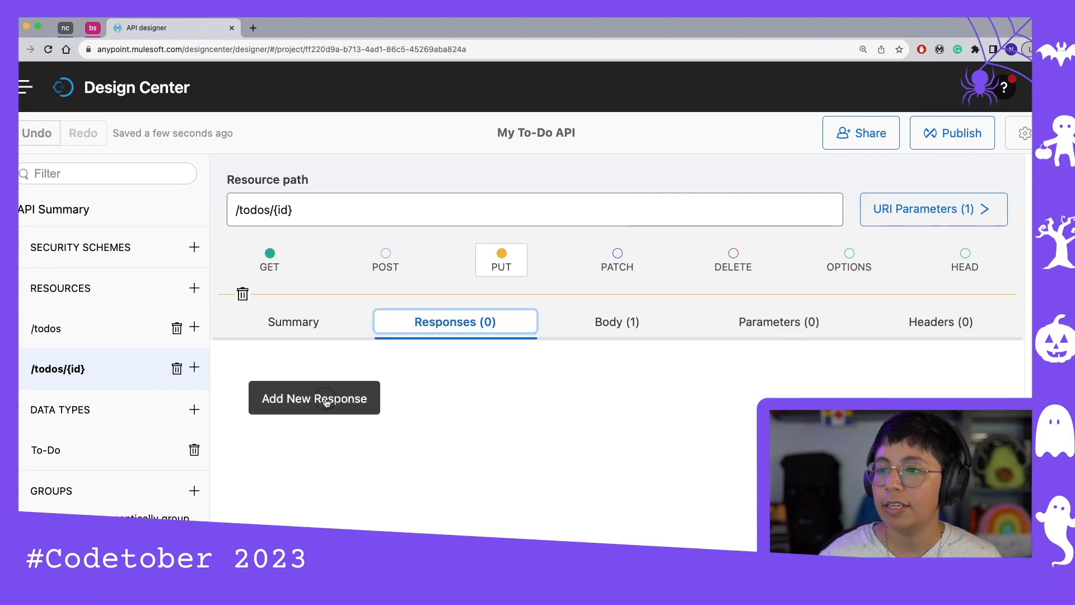
left_click(359, 399)
scroll(688, 463, "down", 3)
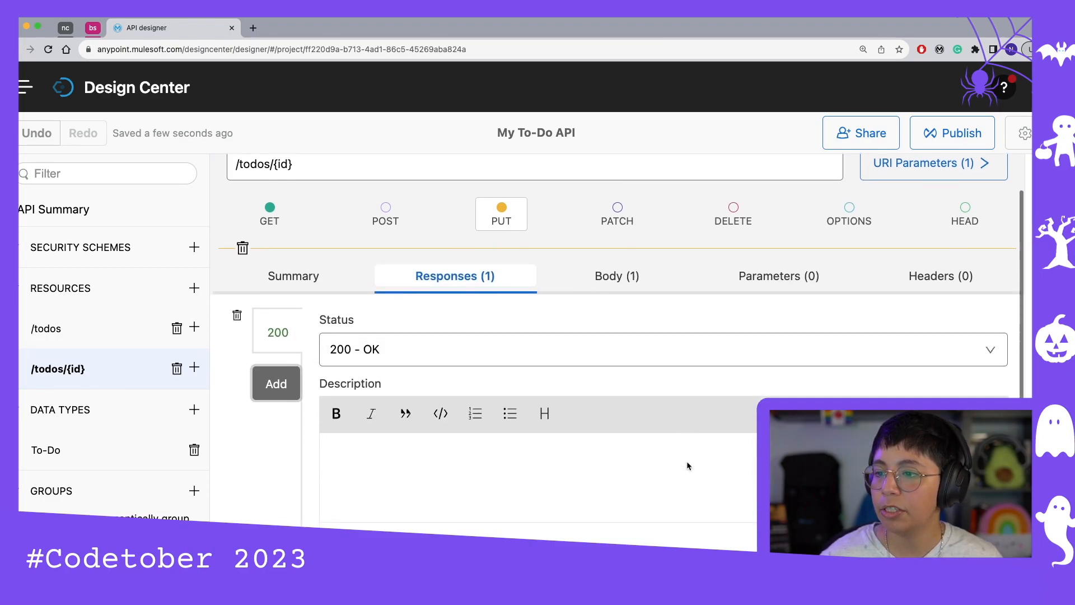
left_click(410, 265)
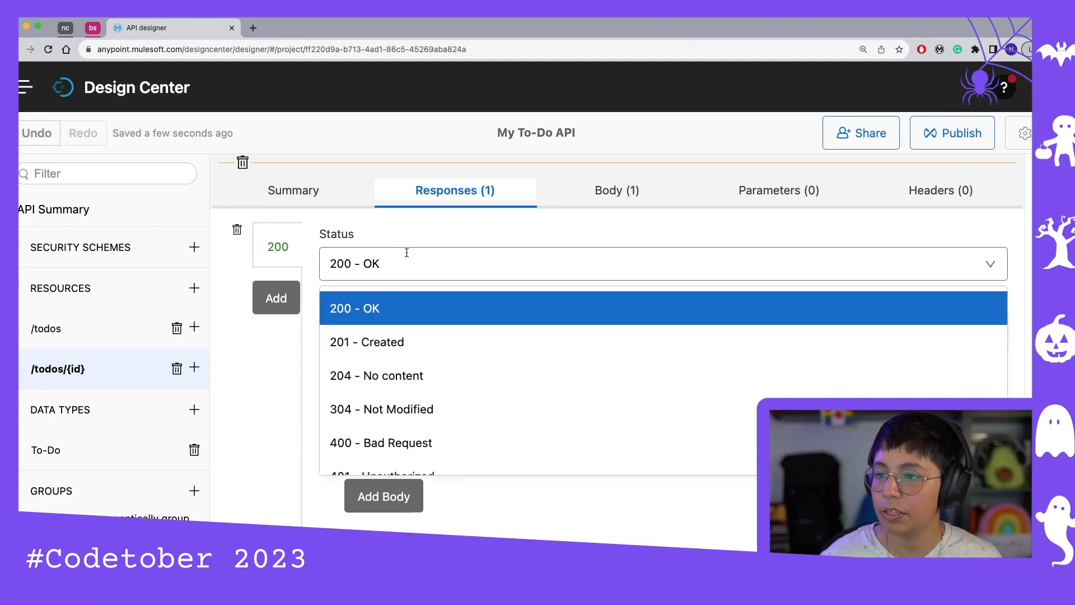
left_click(254, 345)
Step: Add a body of type To-Do with the default application/json media type to the PUT method's 200 response
left_click(396, 498)
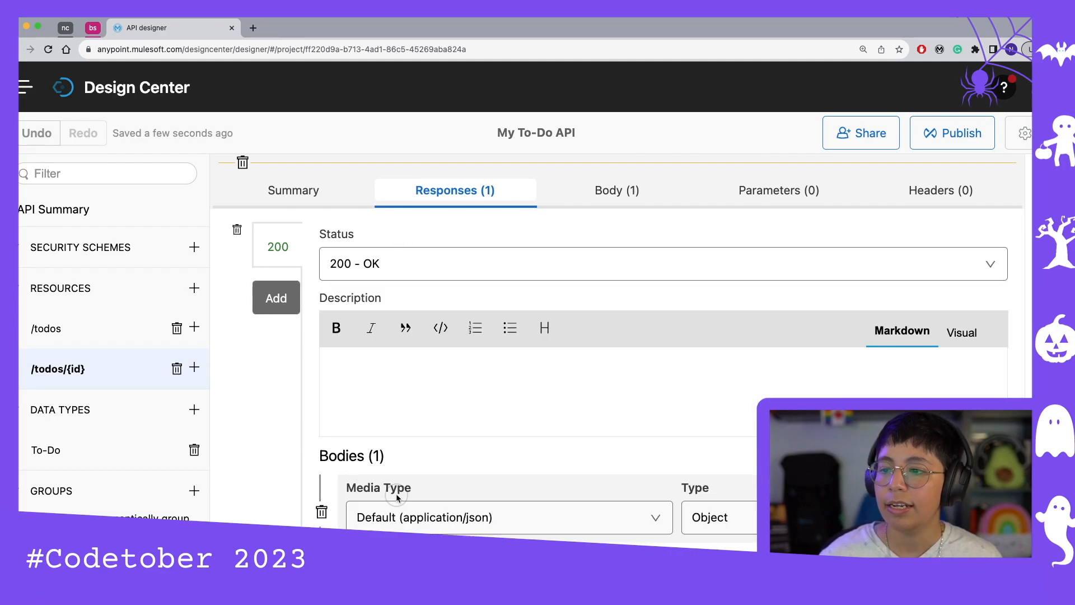
left_click(735, 519)
scroll(747, 409, "down", 3)
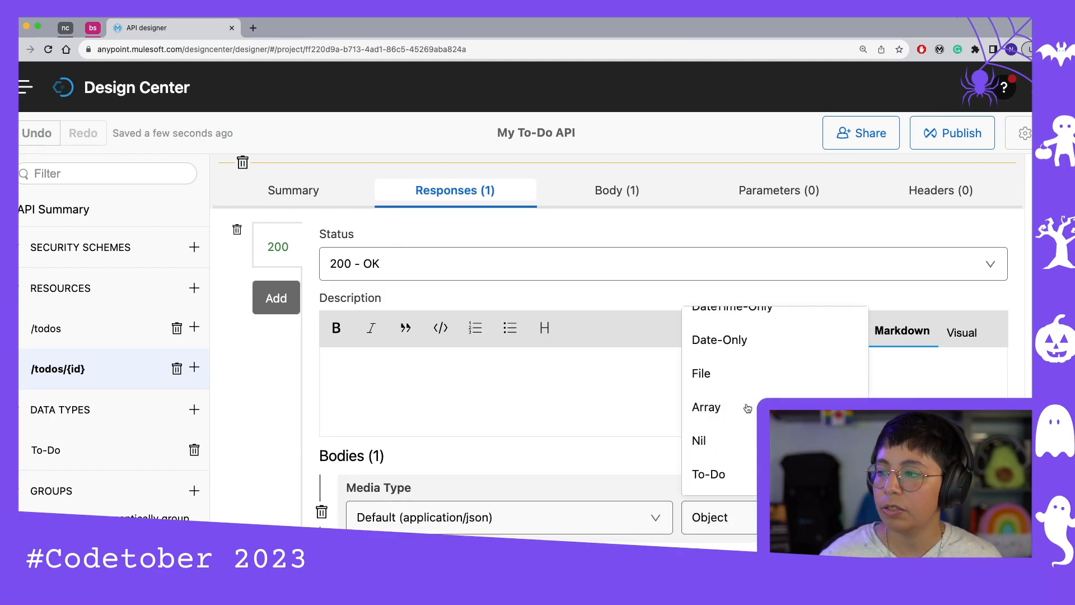
left_click(711, 472)
Step: Add a 204 - No content response without a body to the DELETE method of the /todos/{id} resource
scroll(671, 361, "up", 3)
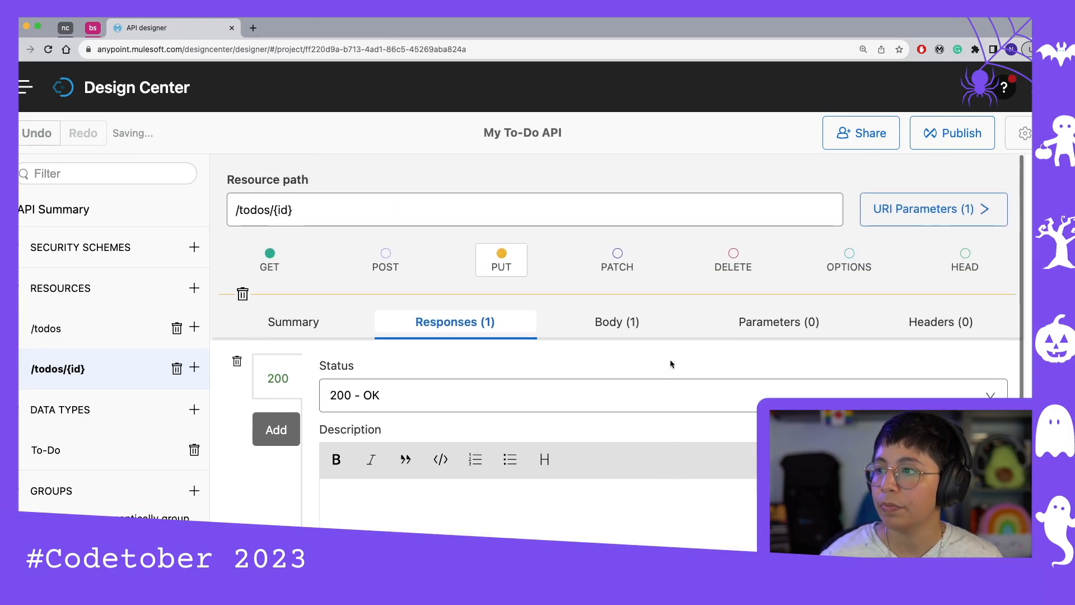
left_click(733, 262)
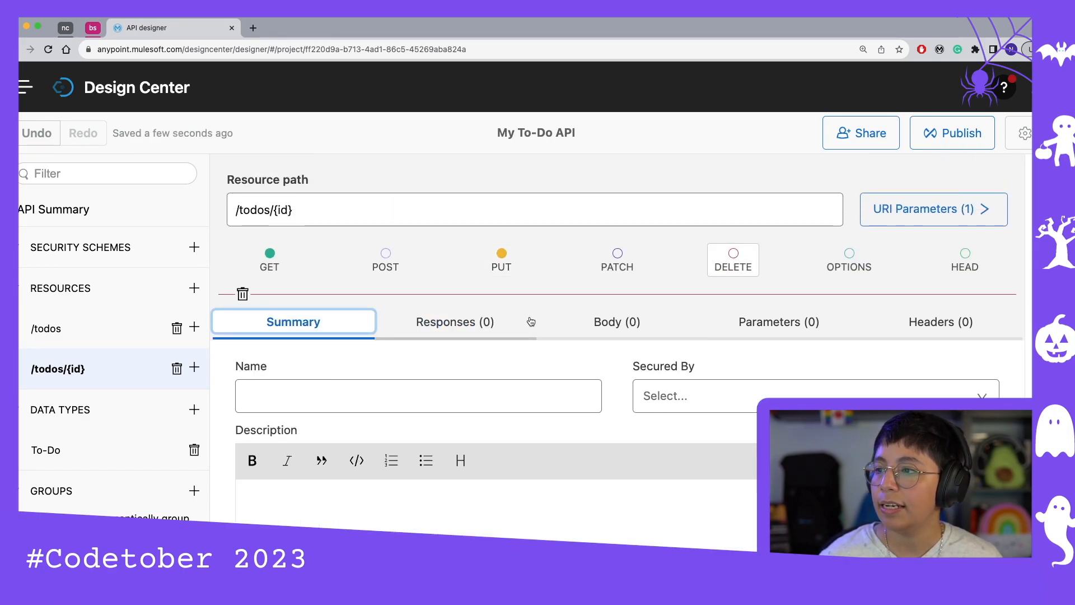
left_click(609, 324)
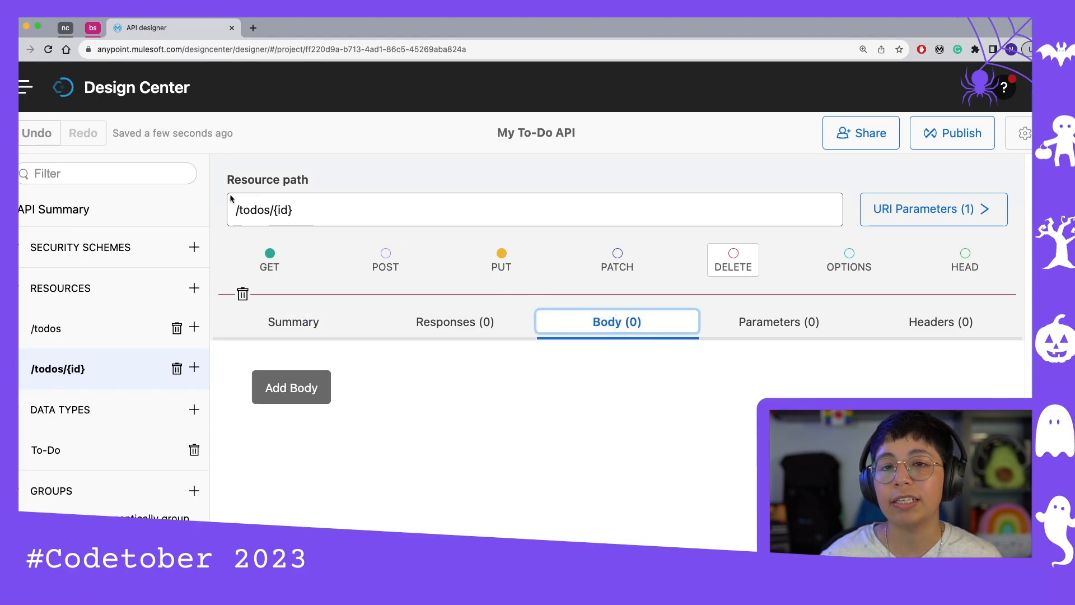
left_click(443, 322)
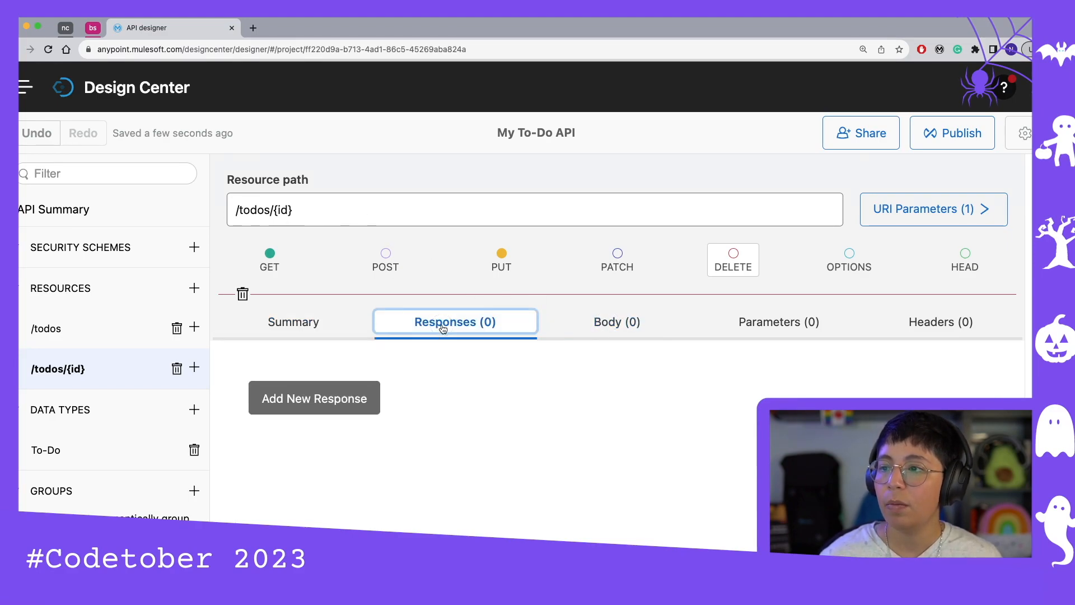
left_click(346, 403)
left_click(370, 396)
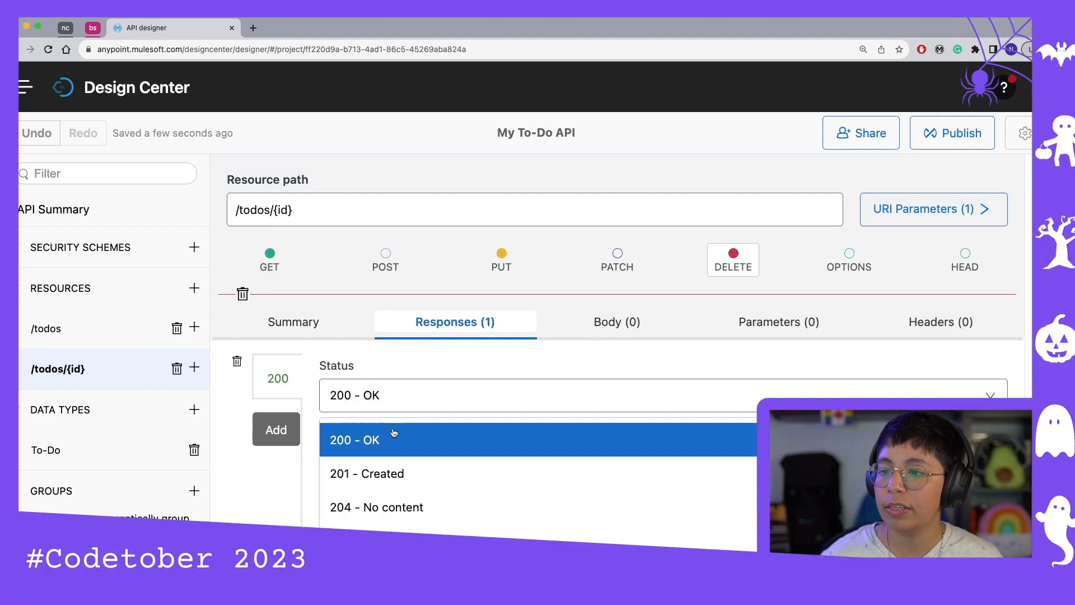
left_click(357, 508)
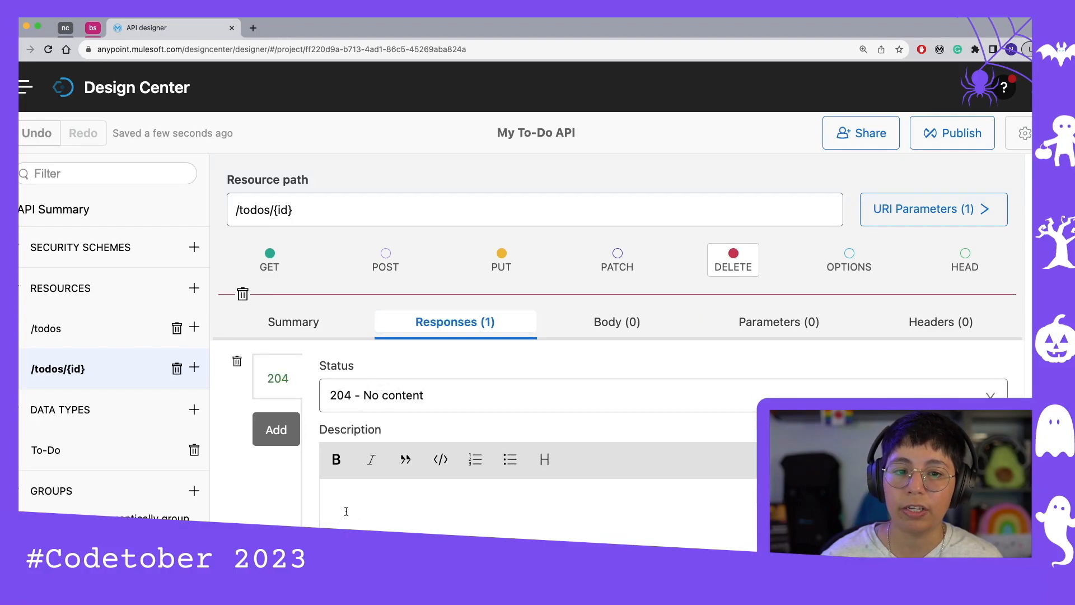
scroll(283, 499, "down", 3)
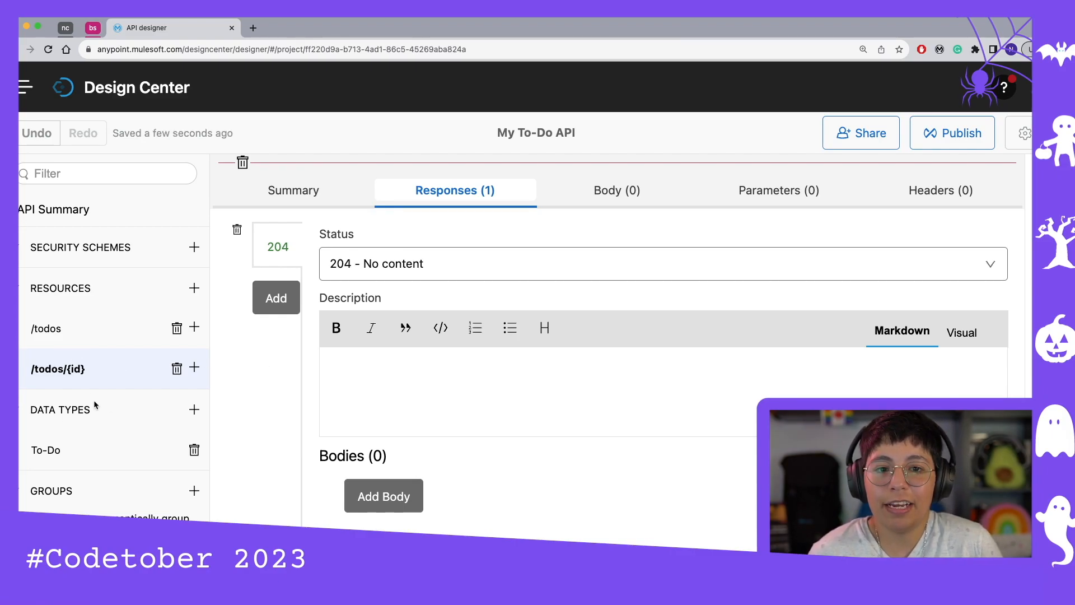
left_click(55, 456)
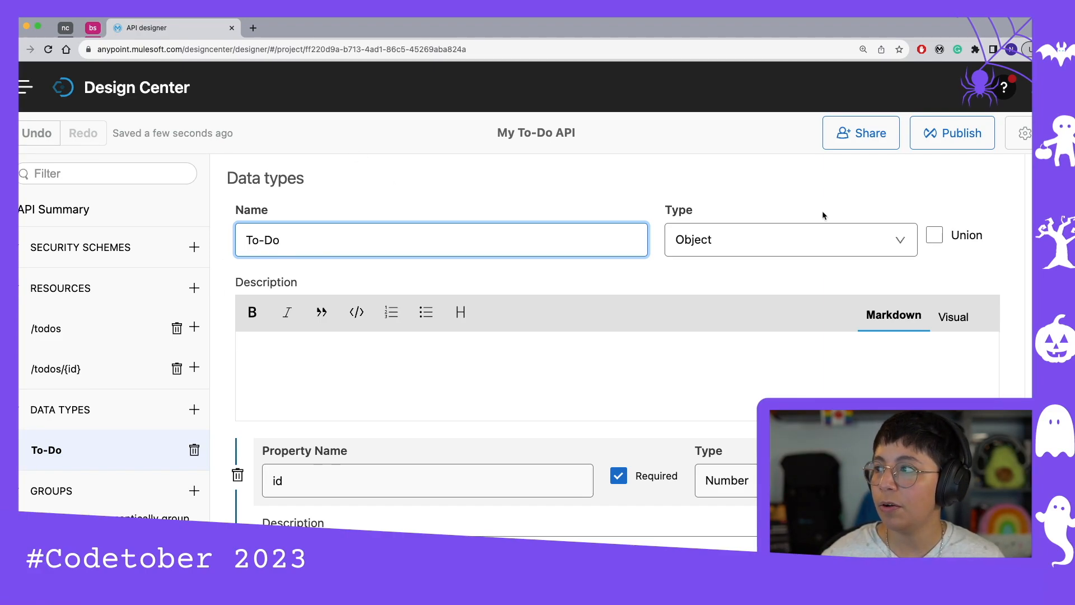
left_click(945, 130)
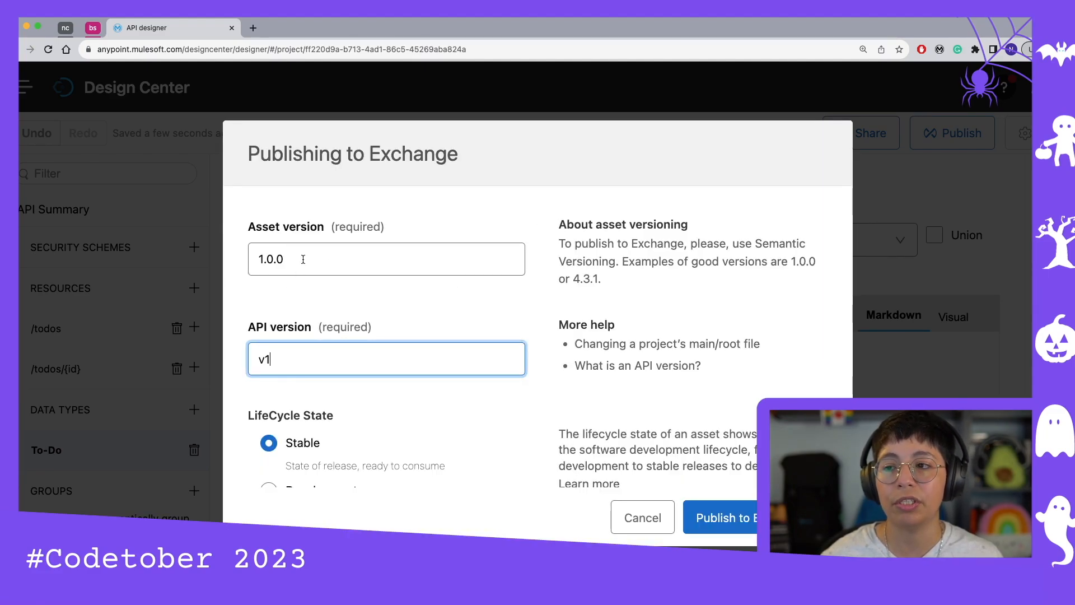
scroll(337, 281, "down", 4)
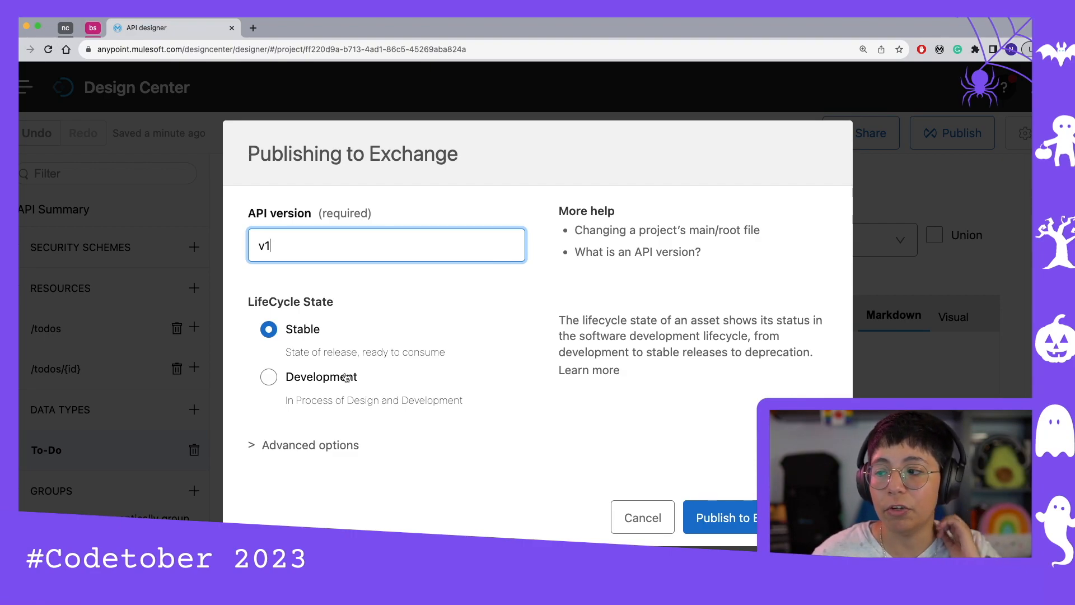
left_click(646, 513)
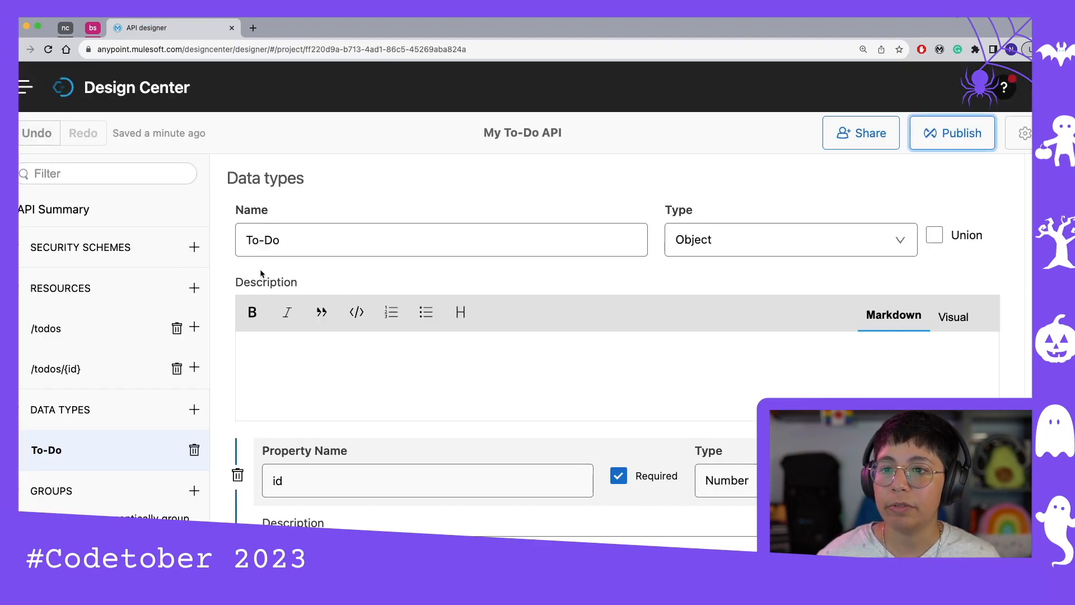
Step: Open the API Summary to check the title, version and media type of the specification
left_click(78, 211)
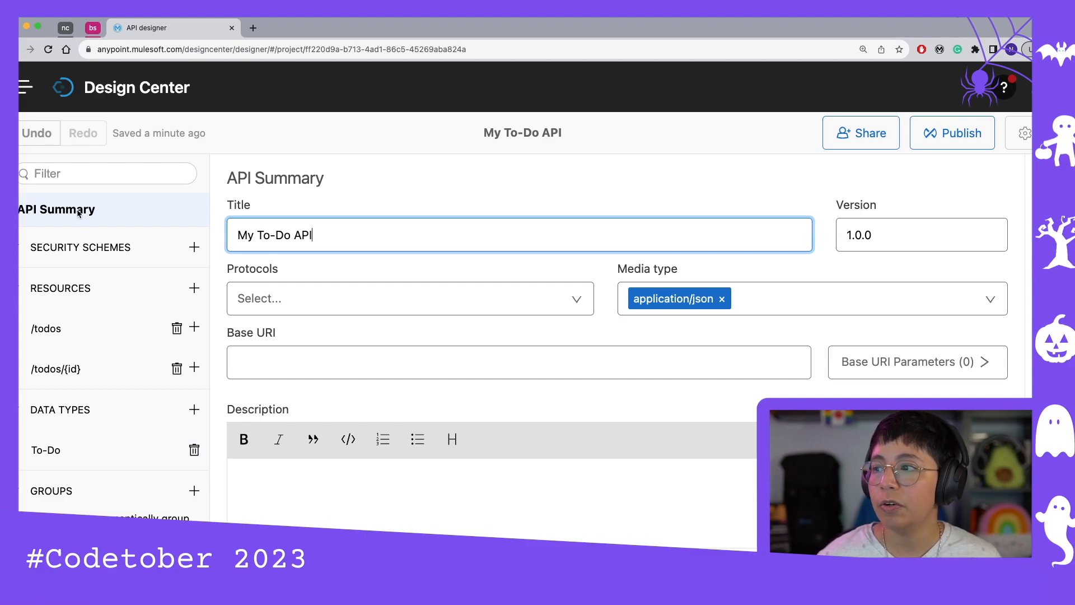
left_click(835, 179)
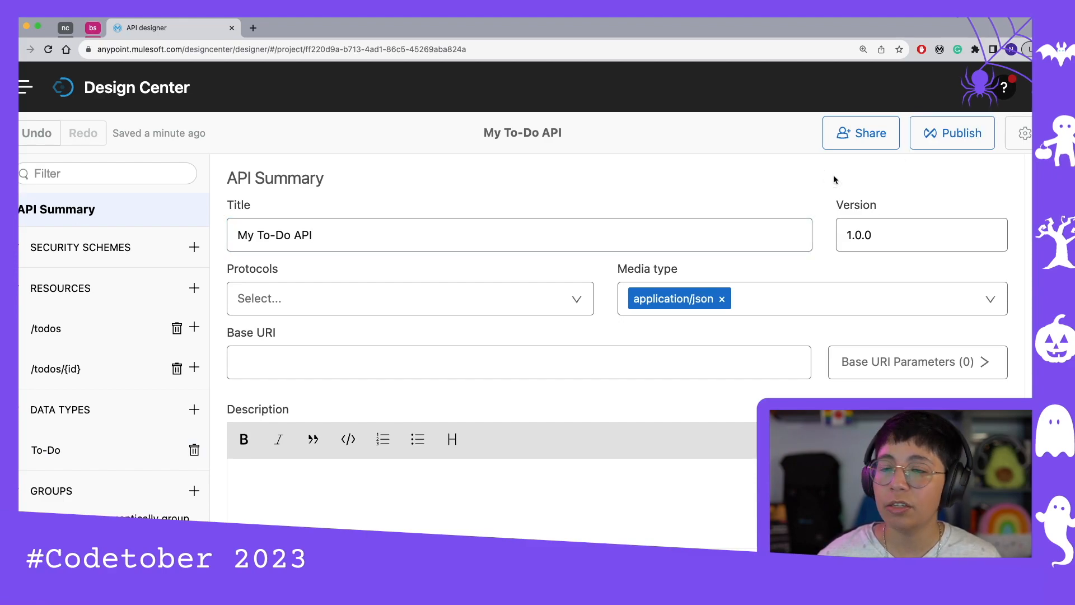